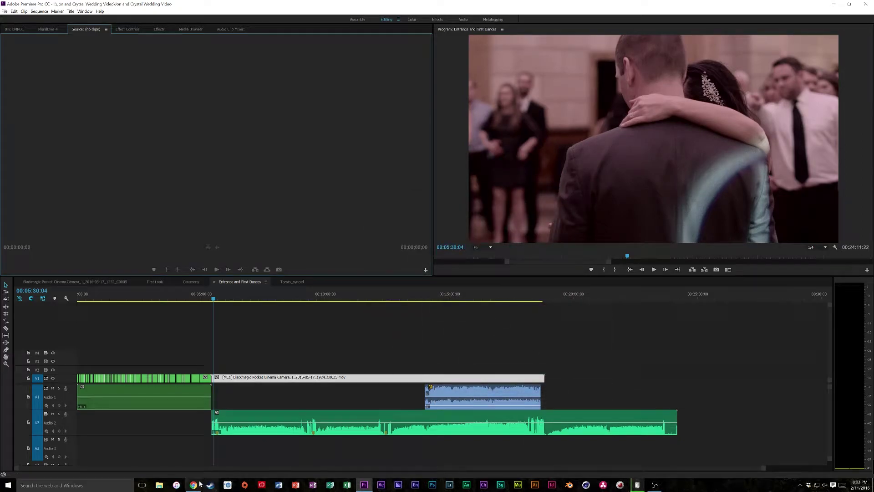
Scroll through the redgiant.com PluralEyes 4.0 product page in Chrome, from sync features to the suite offer
left_click(194, 485)
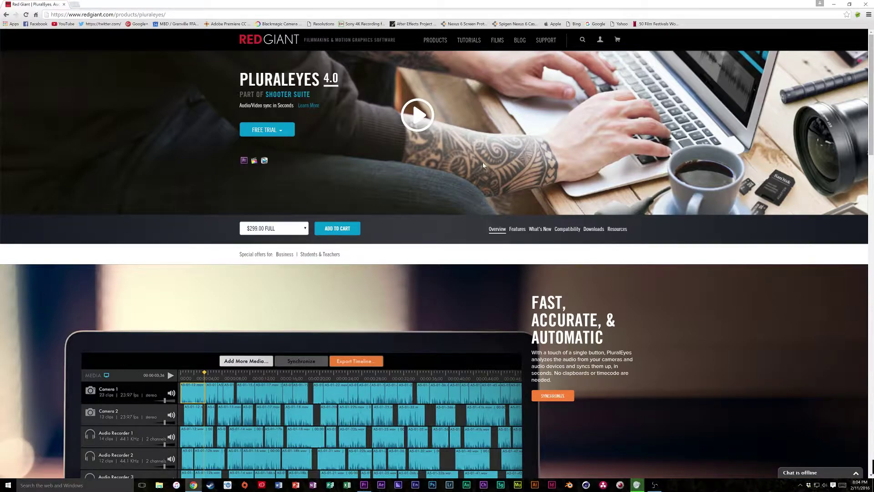
scroll(367, 172, "down", 3)
scroll(367, 172, "up", 3)
scroll(394, 267, "down", 5)
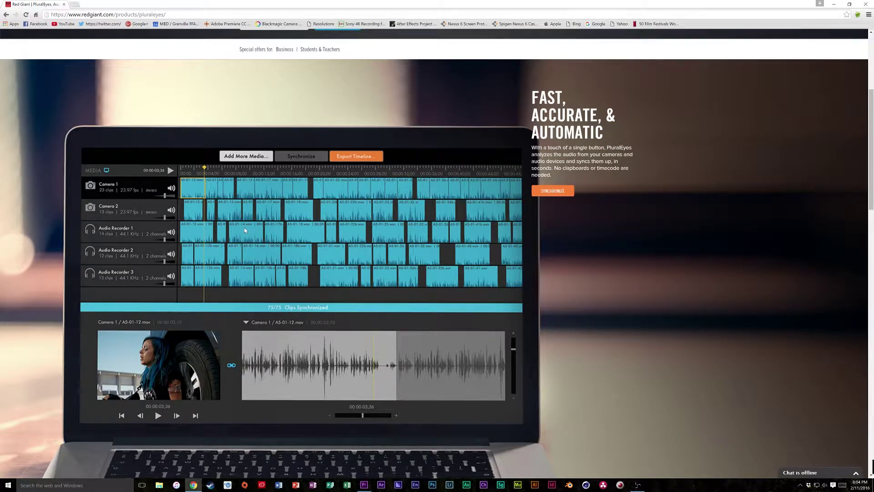
scroll(330, 224, "down", 8)
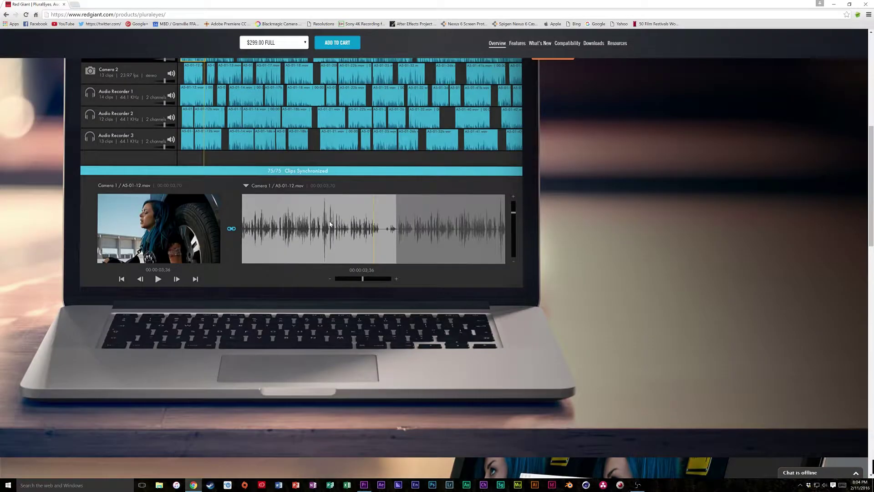
scroll(473, 271, "down", 13)
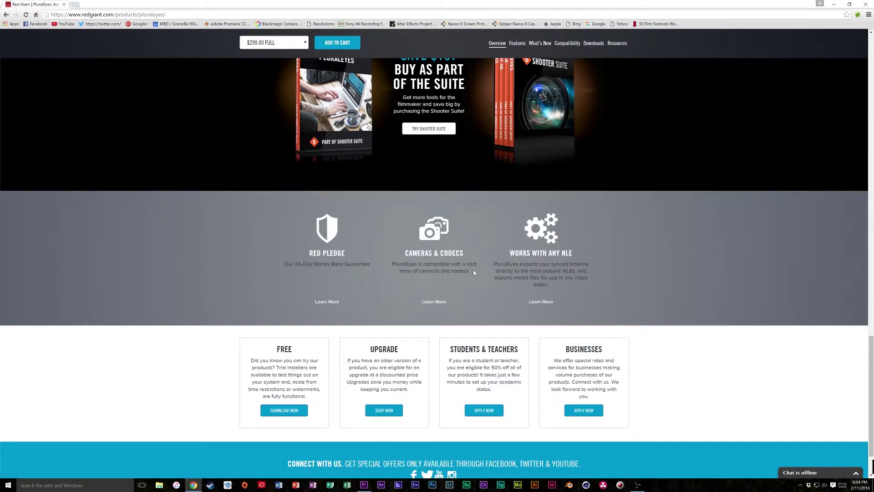
scroll(474, 271, "up", 20)
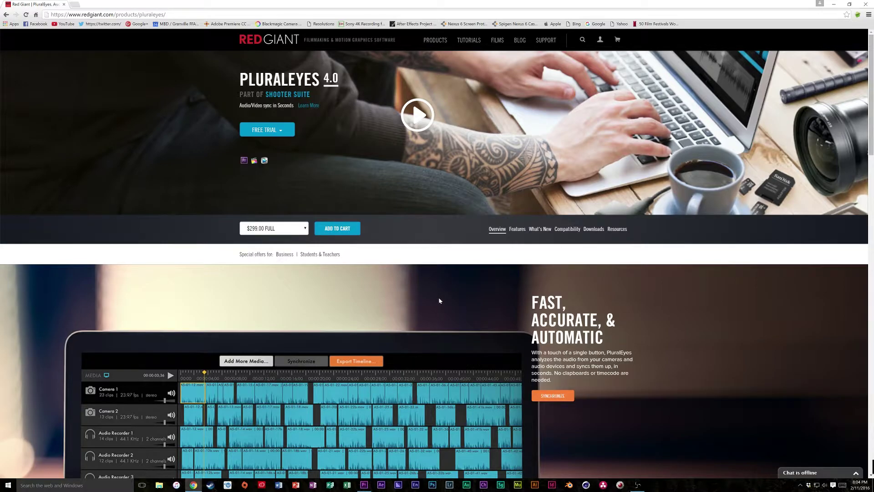
scroll(431, 321, "down", 1)
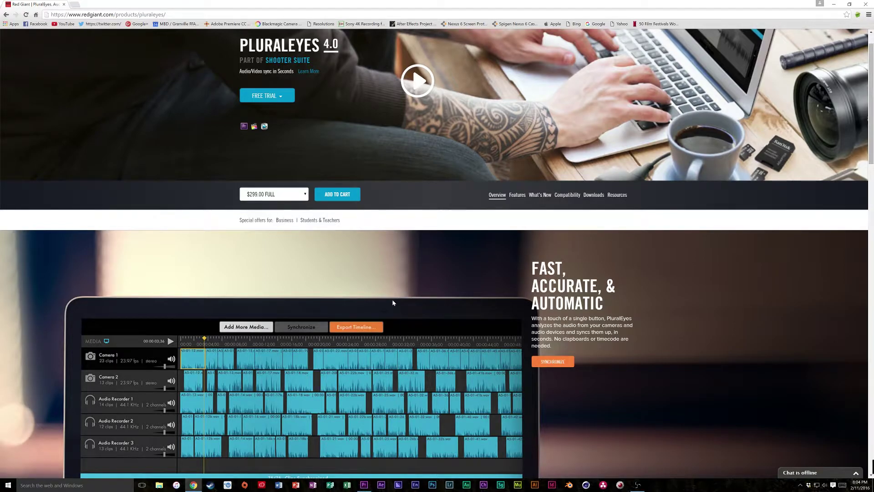
scroll(382, 295, "up", 1)
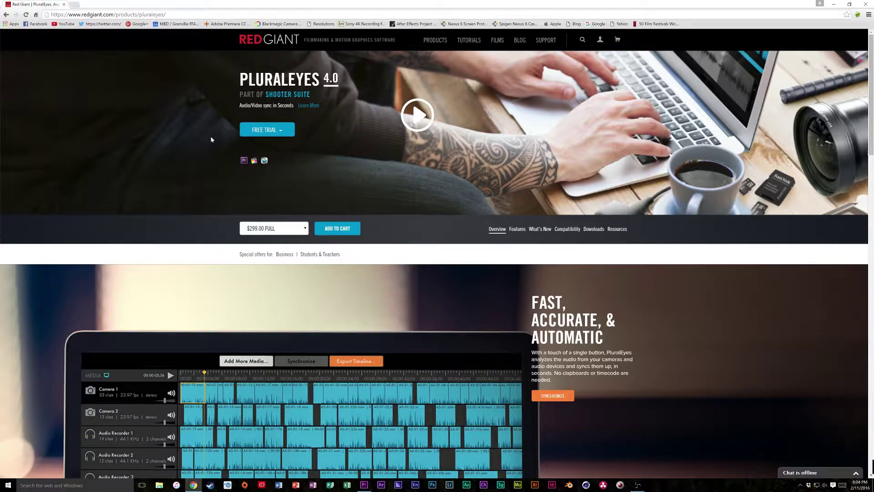
scroll(321, 148, "down", 15)
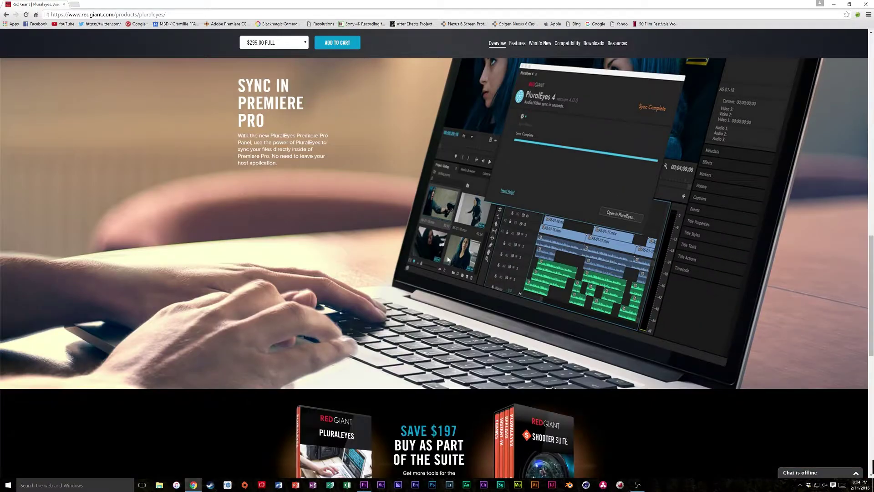
scroll(488, 224, "up", 2)
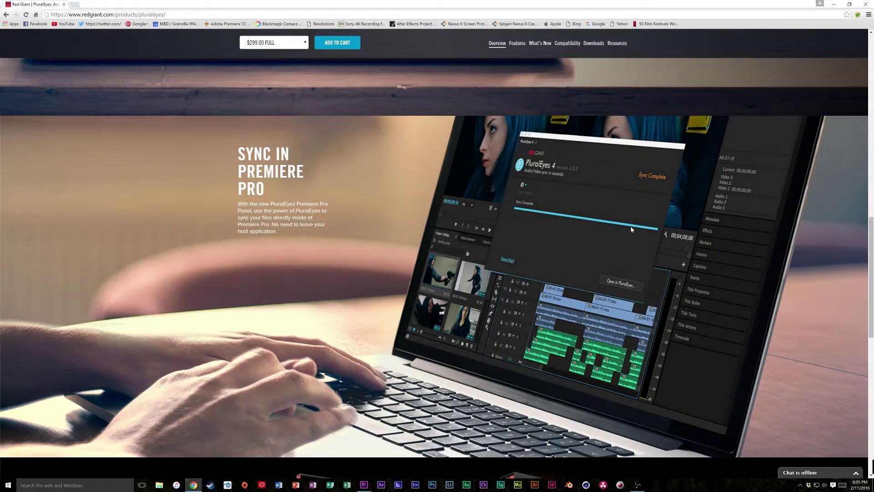
scroll(482, 279, "up", 10)
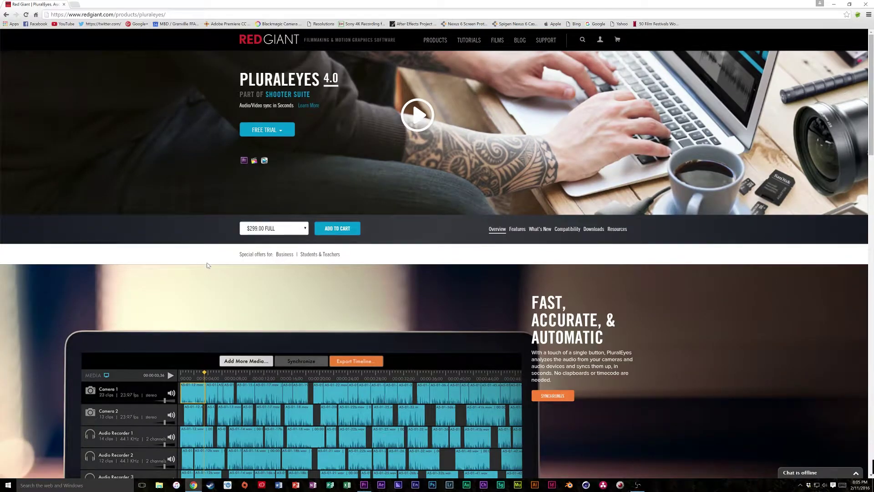
scroll(476, 246, "down", 10)
scroll(491, 247, "down", 8)
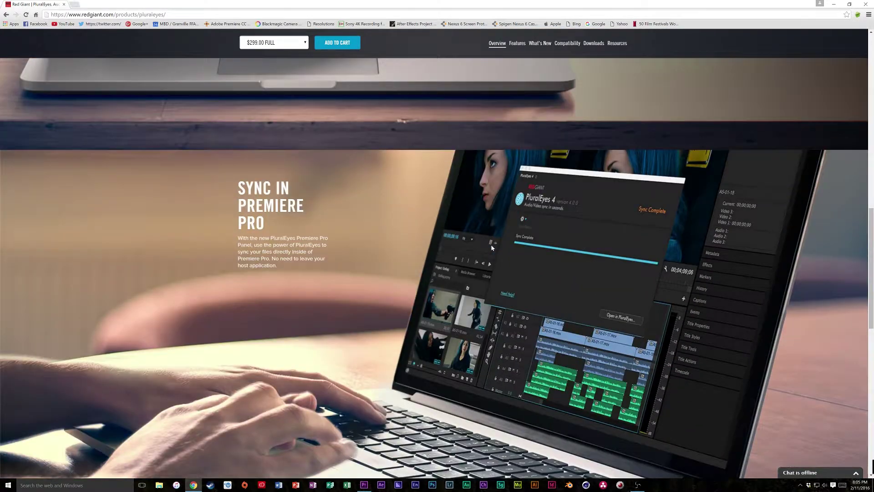
scroll(492, 247, "up", 15)
Back in Premiere, switch to the Toasts_synced sequence and accept the Dolby codec prompt
left_click(365, 484)
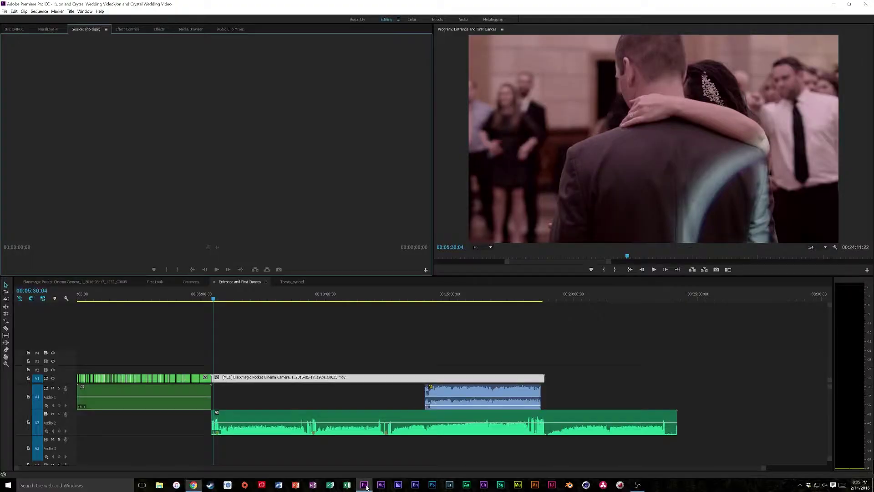
left_click(403, 299)
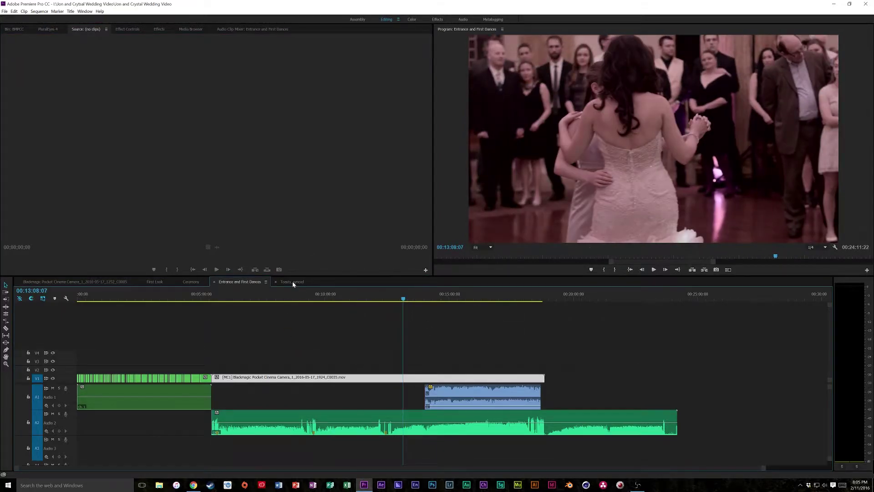
left_click(293, 282)
left_click(297, 299)
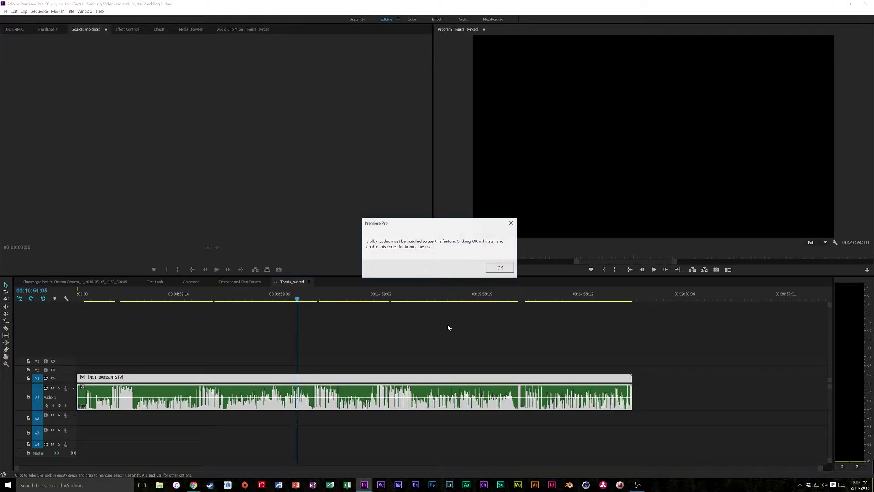
left_click(499, 269)
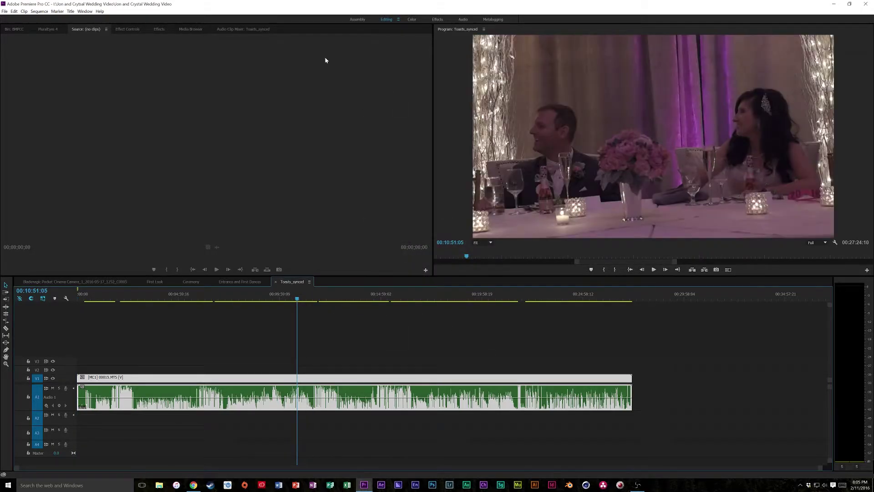
Open the PluralEyes 4 extension panel via Window > Extensions
left_click(9, 30)
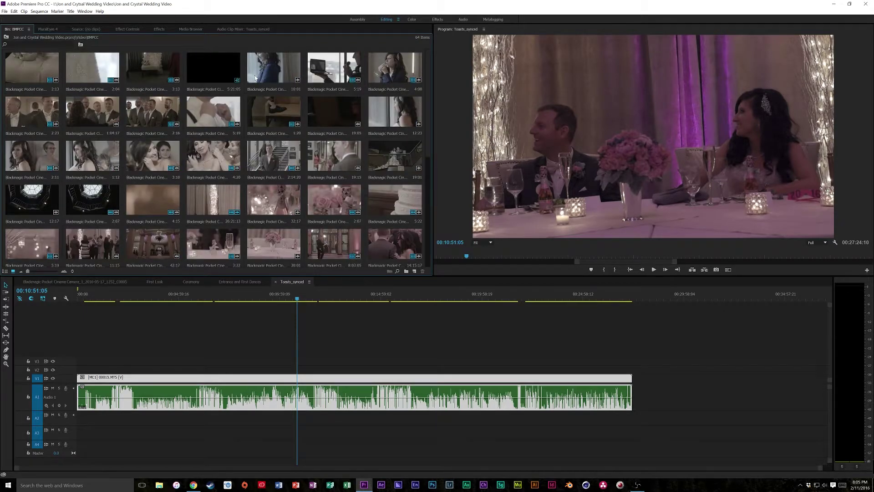
left_click(82, 11)
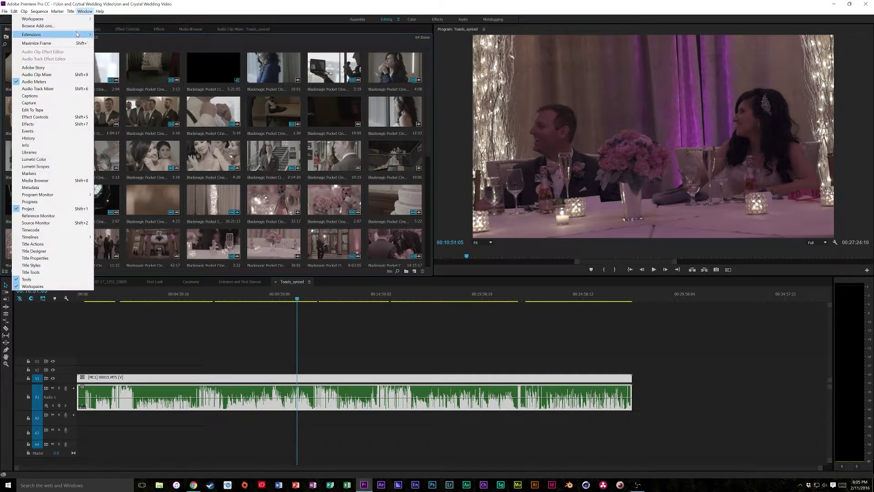
mouse_move(72, 35)
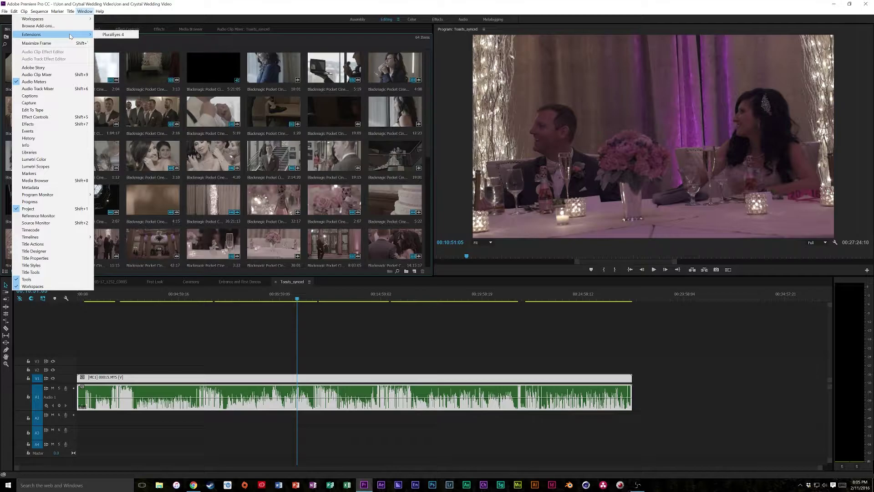
left_click(112, 35)
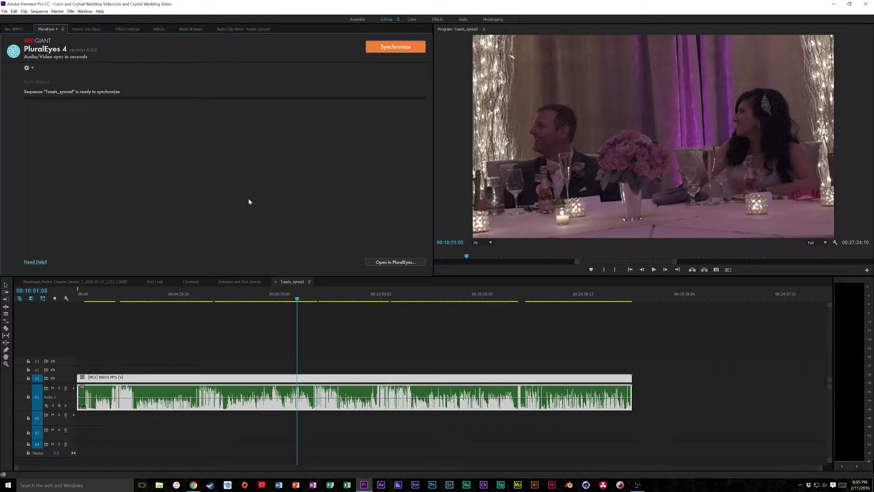
Create a new sequence named 'Toasts 2 Test'
left_click(5, 11)
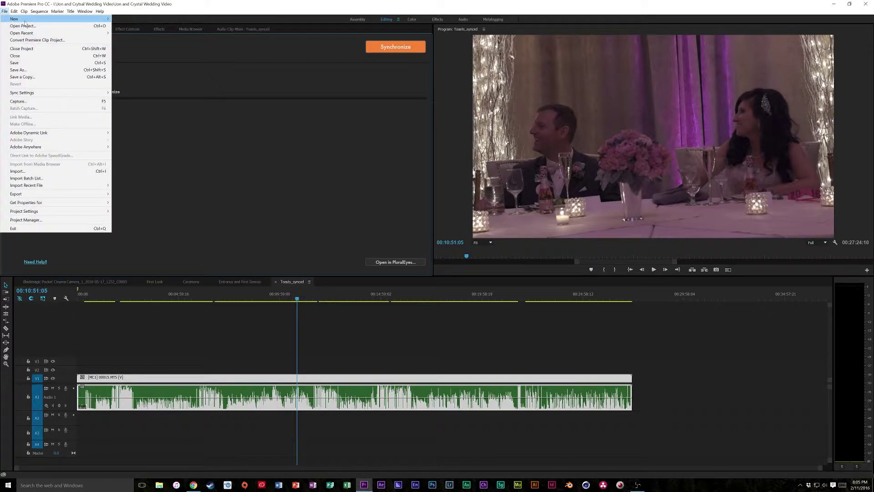
mouse_move(49, 22)
left_click(125, 26)
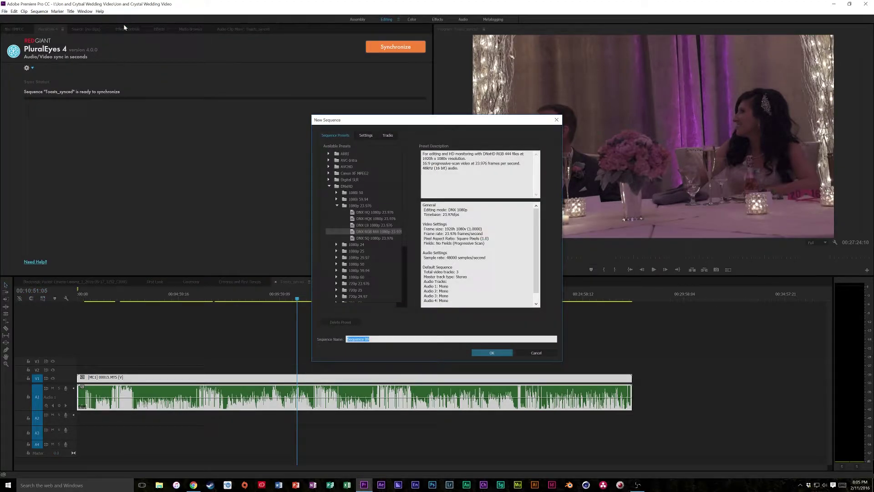
type("Toasts 2 Test")
key("Return")
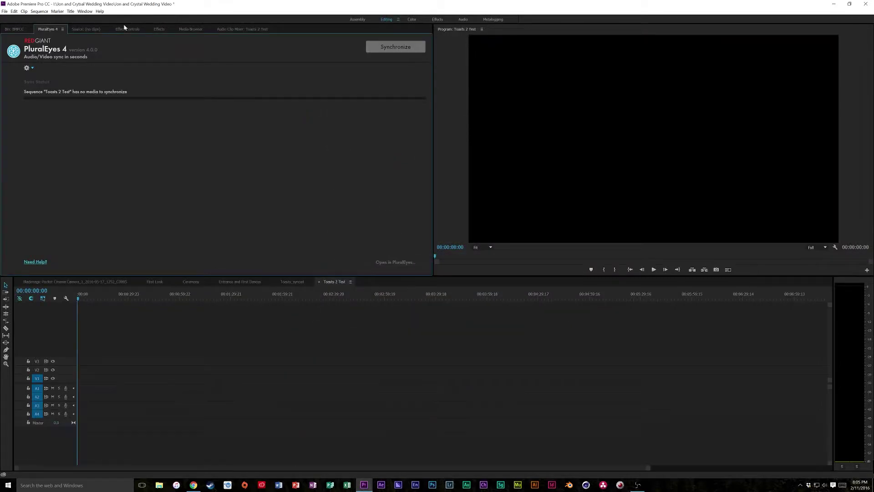
Add three BMPCC clips to the timeline with matching sequence settings, then open the Sony A77 bin
left_click(15, 31)
scroll(237, 170, "up", 2)
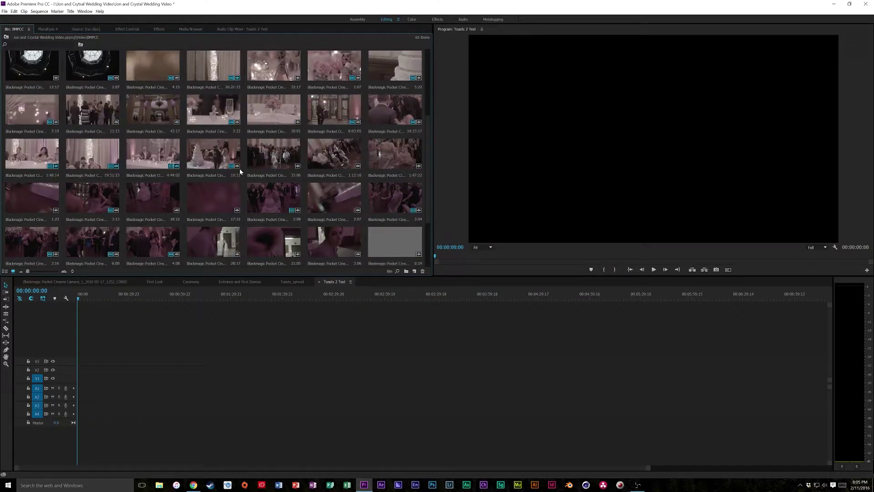
left_click(31, 152)
left_click(153, 155, "shift")
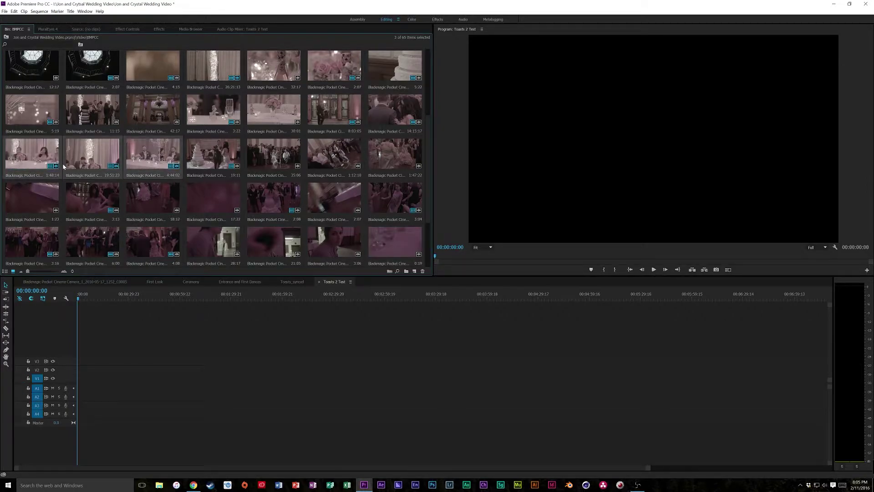
left_click_drag(64, 167, 96, 386)
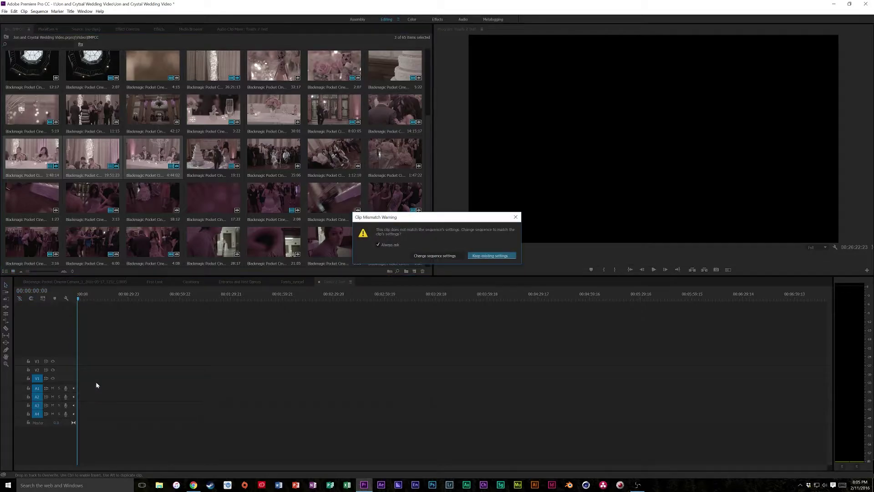
left_click(415, 256)
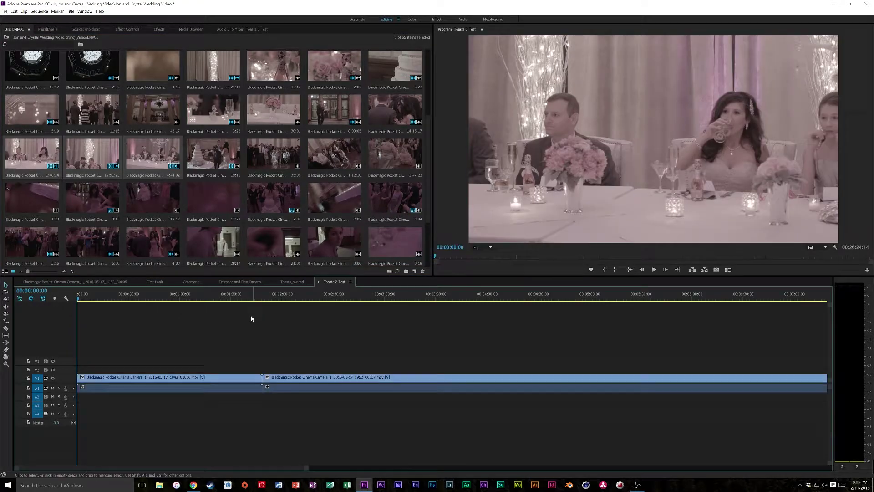
left_click_drag(211, 294, 221, 293)
left_click(9, 38)
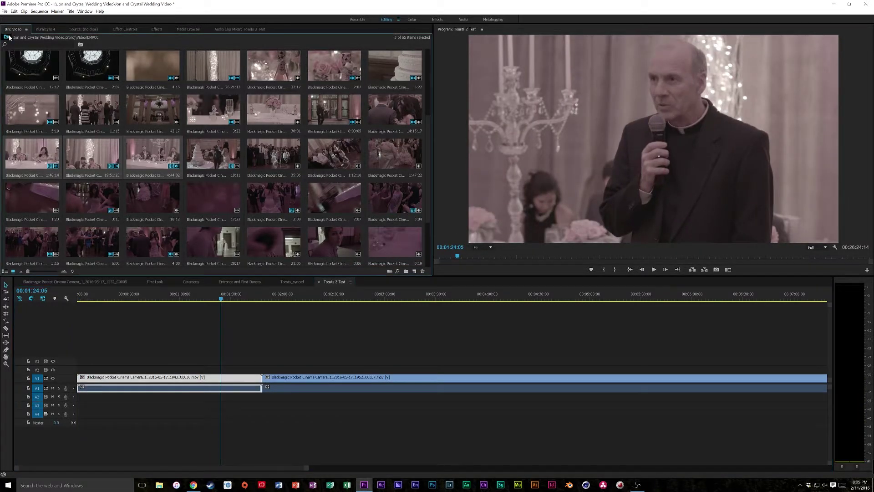
double_click(224, 79)
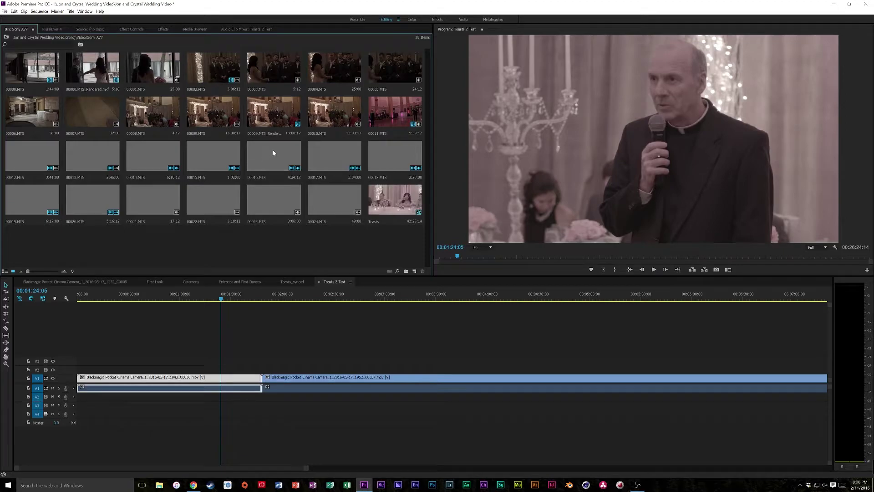
Add Sony A77 clips 00015–00020.MTS to the timeline and zoom to fit the sequence
left_click(233, 169)
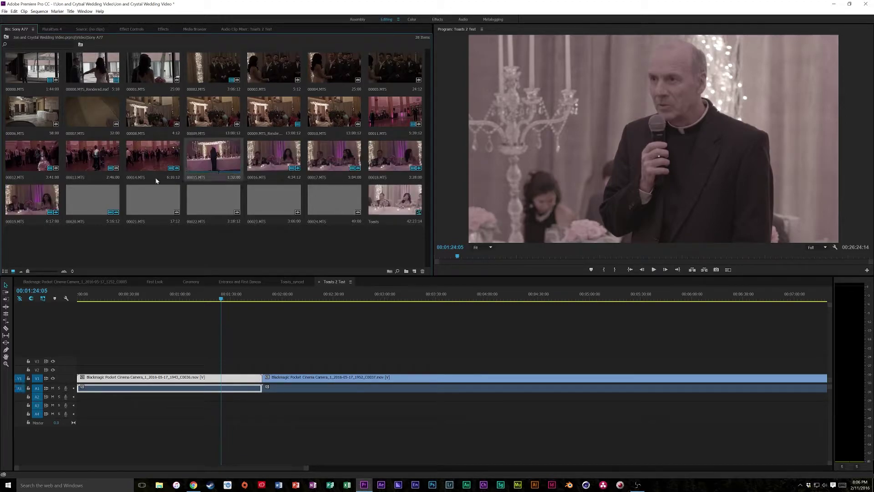
left_click(69, 211, "shift")
left_click_drag(69, 210, 71, 368)
key("backslash")
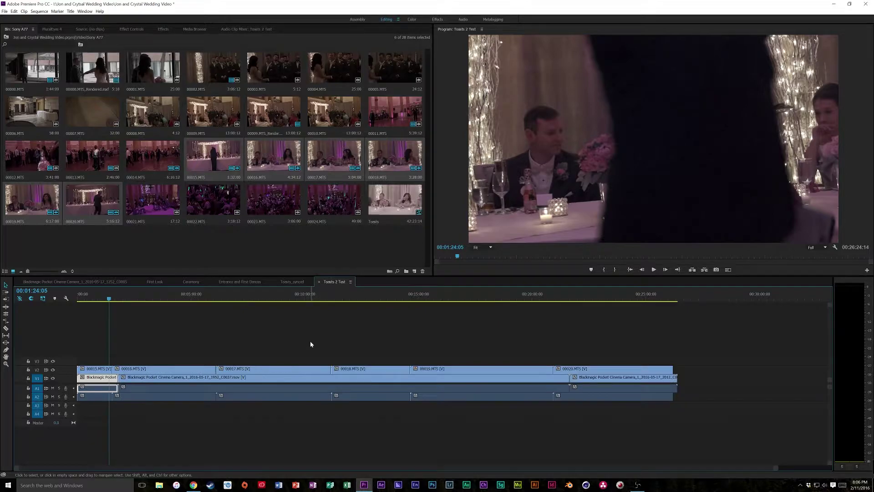
left_click(311, 377)
left_click_drag(312, 297, 356, 297)
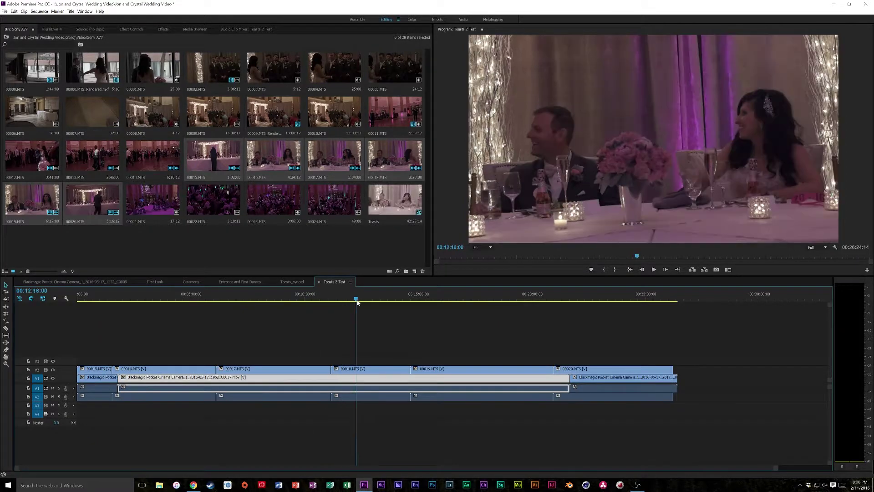
Load TASCAM_0350 from the Audio > DR-60D bin and place its audio on track A3
left_click(6, 39)
left_click(6, 36)
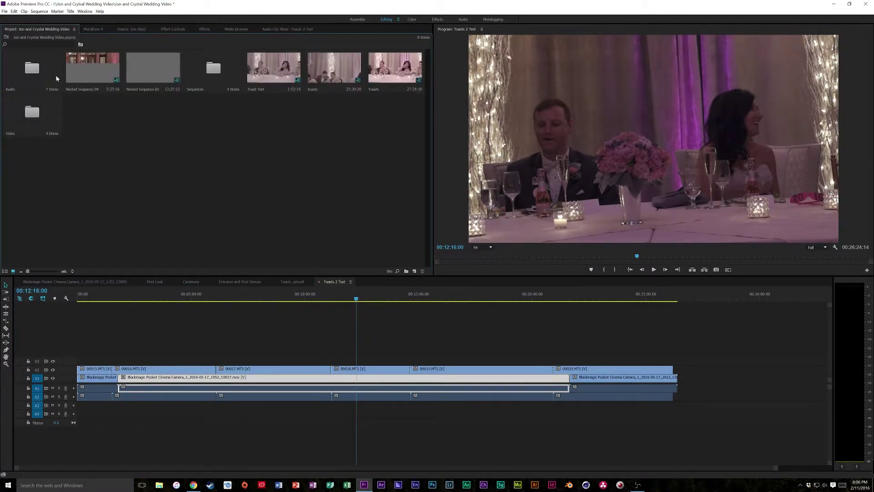
double_click(29, 69)
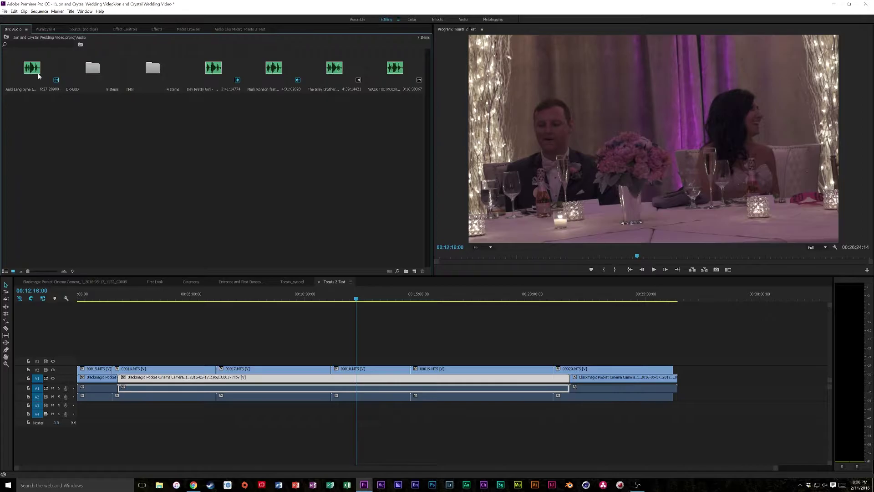
double_click(92, 69)
left_click(224, 299)
left_click_drag(226, 302, 93, 296)
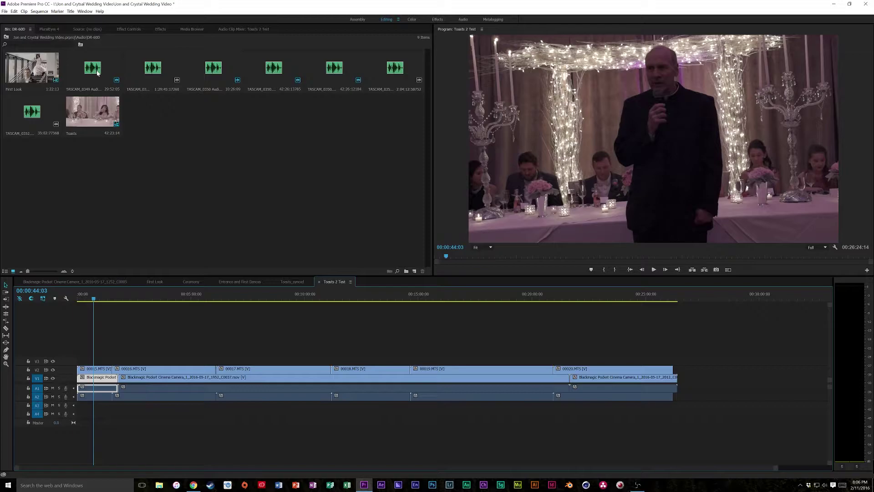
double_click(335, 69)
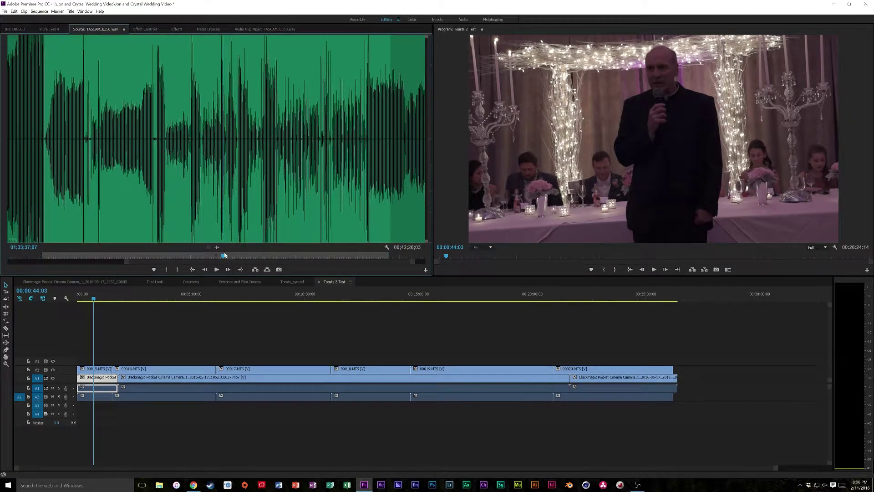
left_click_drag(219, 245, 81, 409)
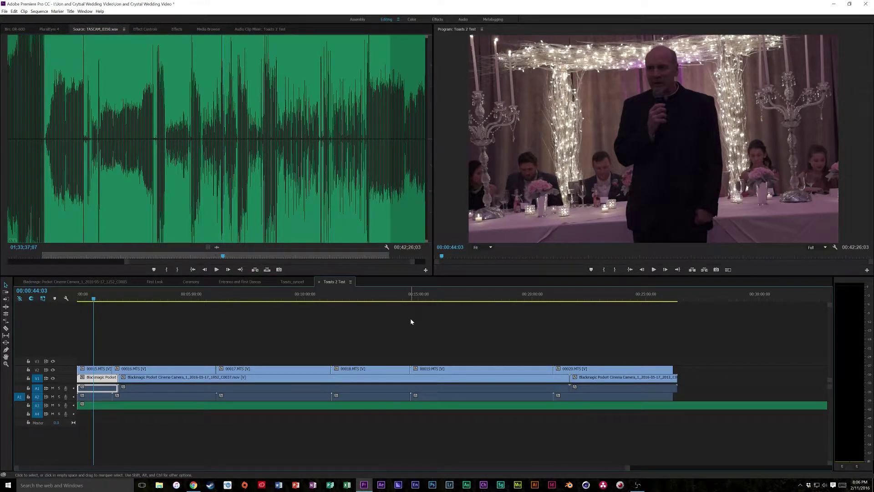
key("minus")
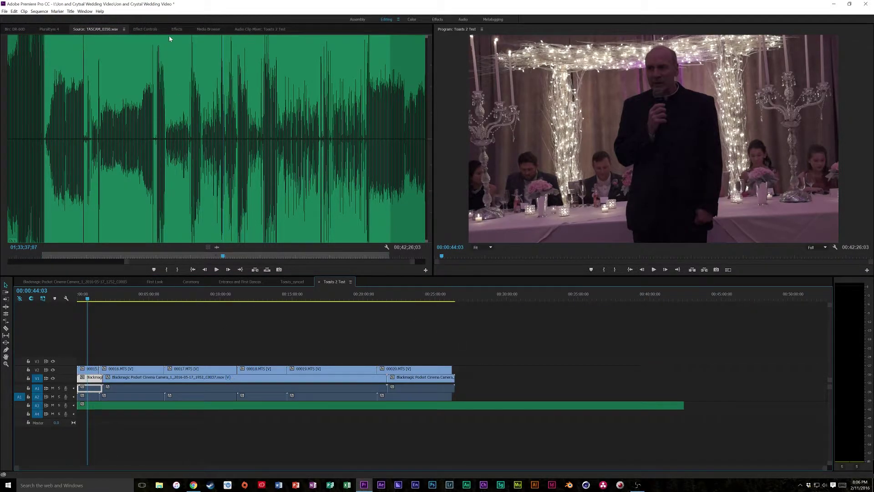
Show the PluralEyes 4 panel for Toasts 2 Test and review its gear sync options
left_click(48, 30)
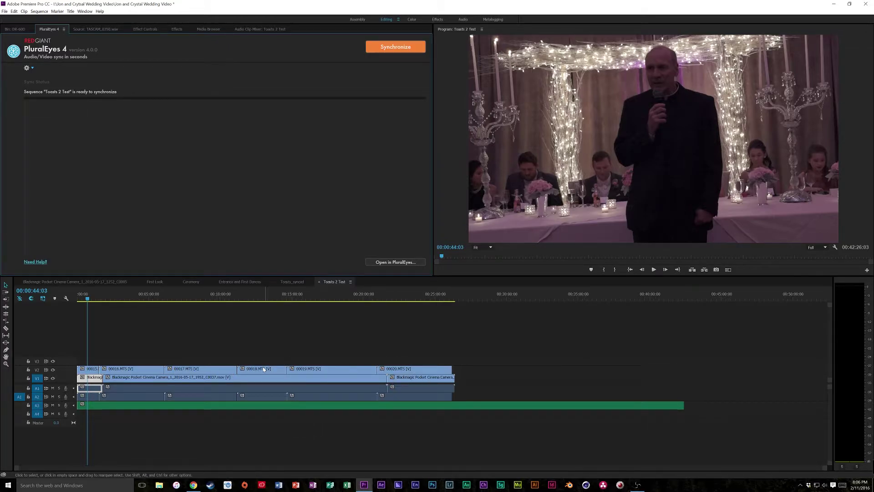
left_click(303, 347)
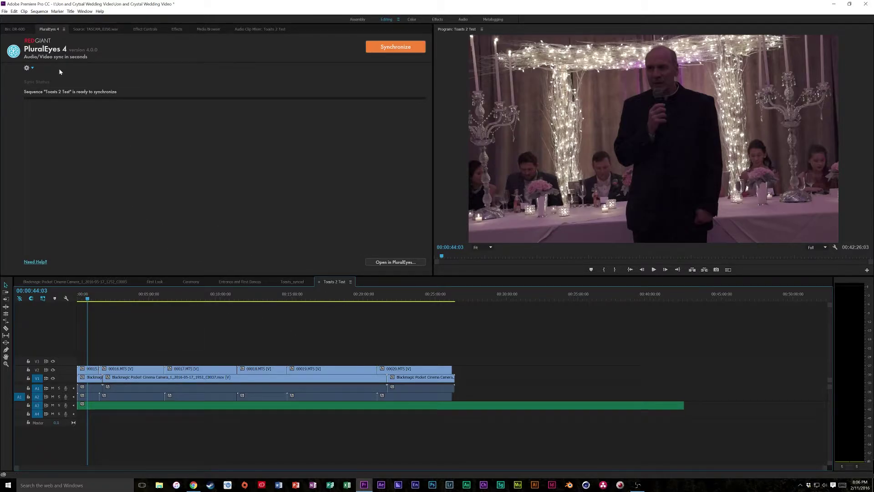
left_click(32, 68)
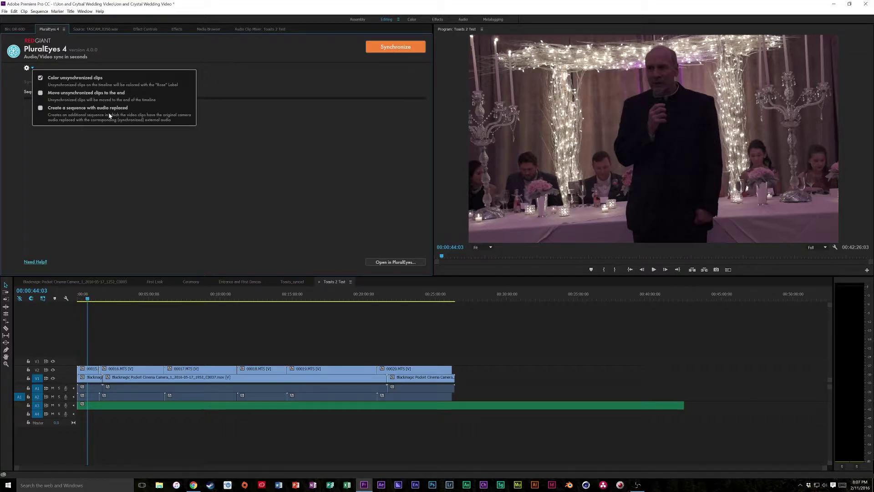
left_click(133, 144)
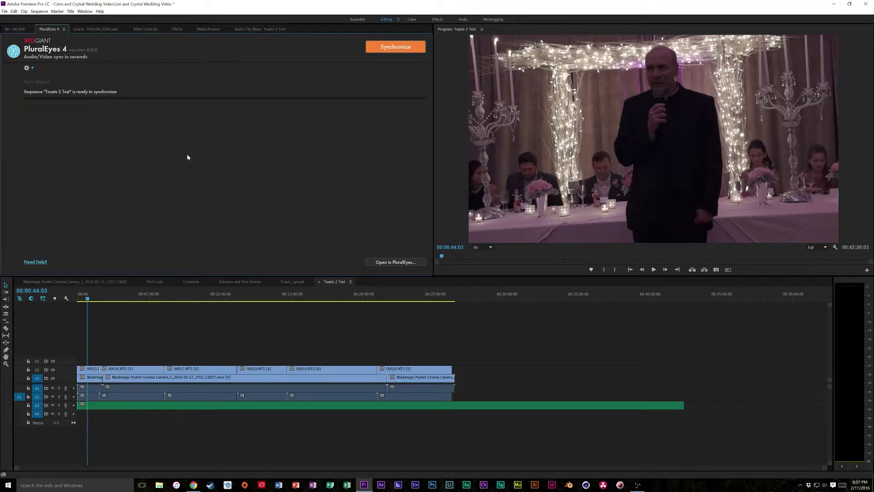
Run PluralEyes Synchronize on Toasts 2 Test until the Toasts 2 Test_synced sequence opens
left_click(393, 48)
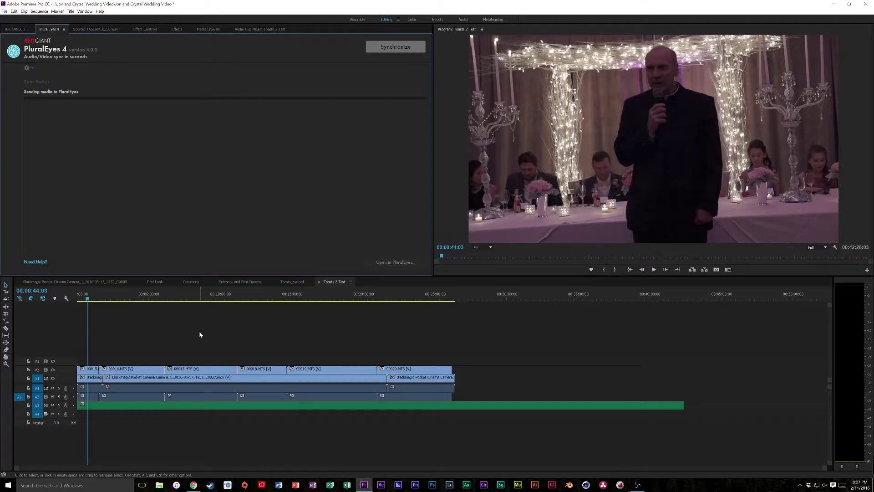
left_click(637, 485)
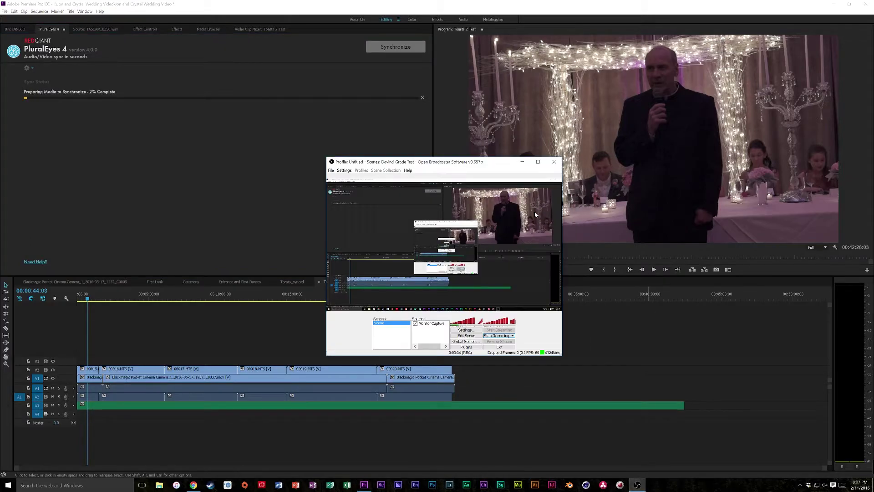
left_click(523, 162)
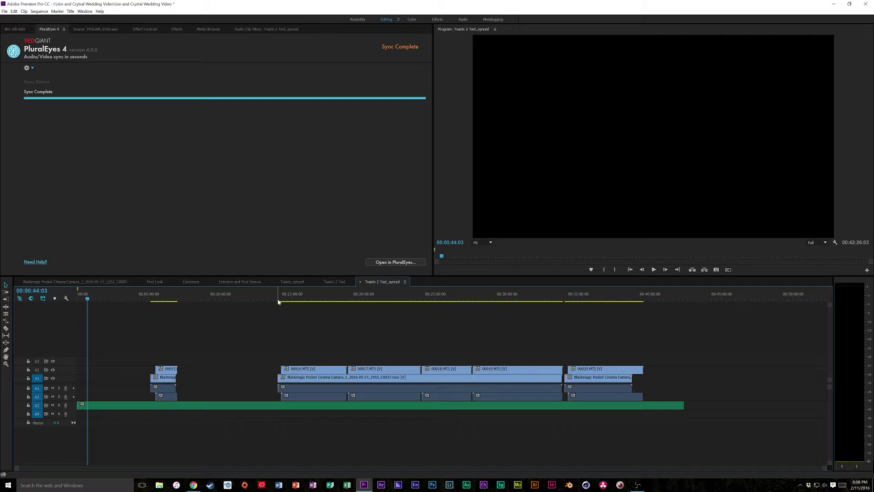
Scrub the synced sequence around 10 and 16 minutes to check alignment, then close it
left_click_drag(277, 301, 299, 301)
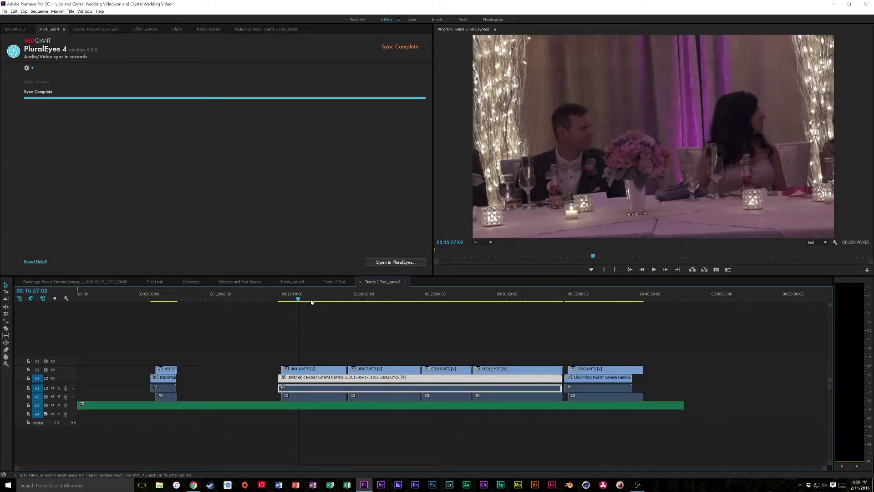
left_click(309, 301)
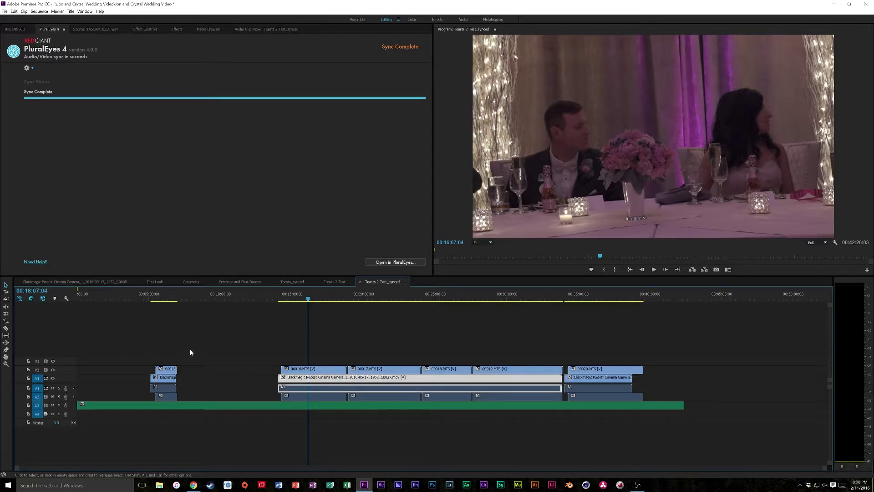
left_click(172, 300)
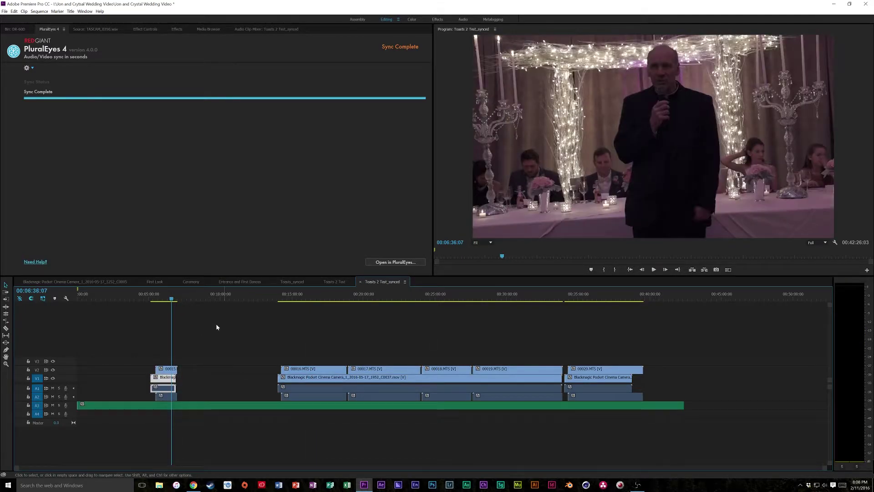
left_click(227, 298)
left_click(226, 298)
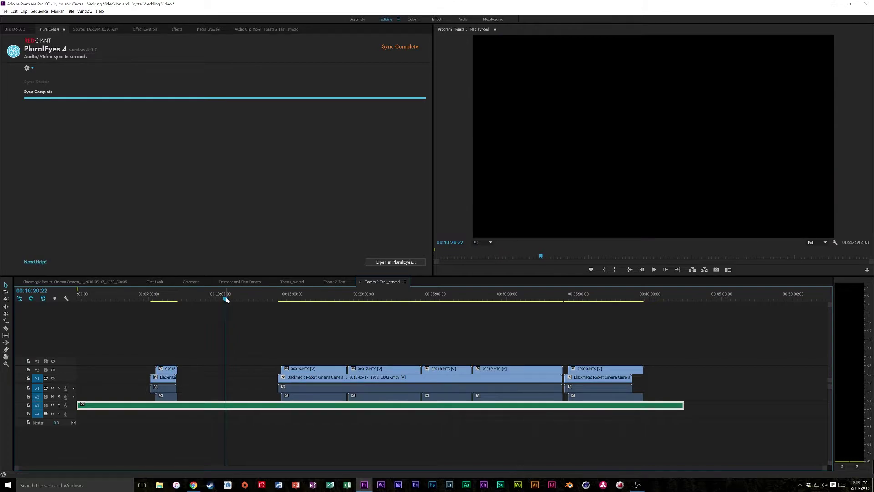
left_click(308, 297)
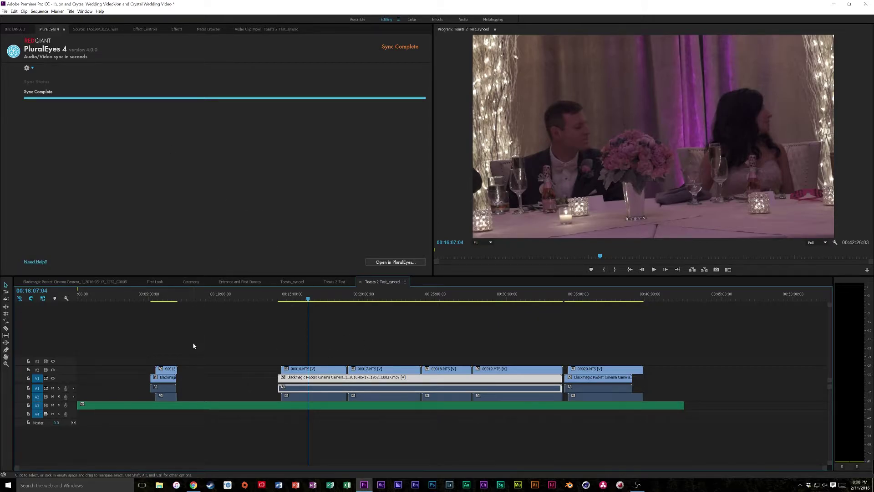
key("ctrl+w")
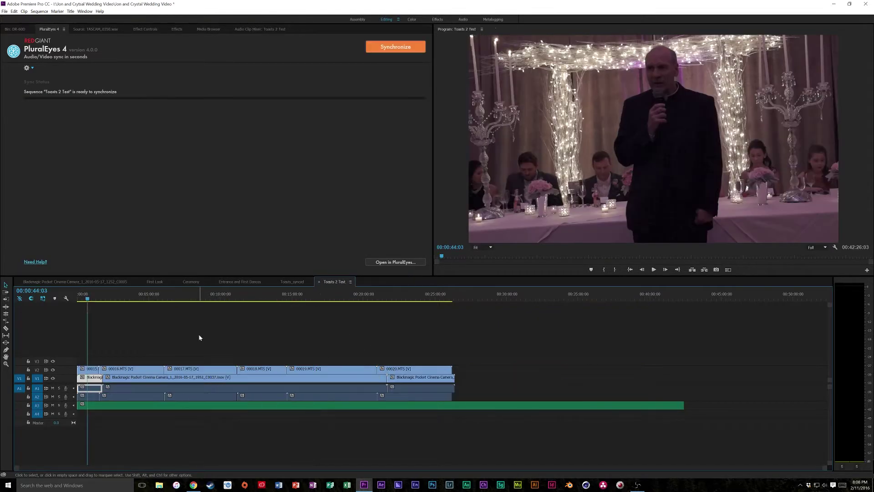
Select all clips in the Toasts 2 Test sequence and look over their context actions
left_click(14, 29)
left_click_drag(503, 346, 91, 444)
right_click(148, 368)
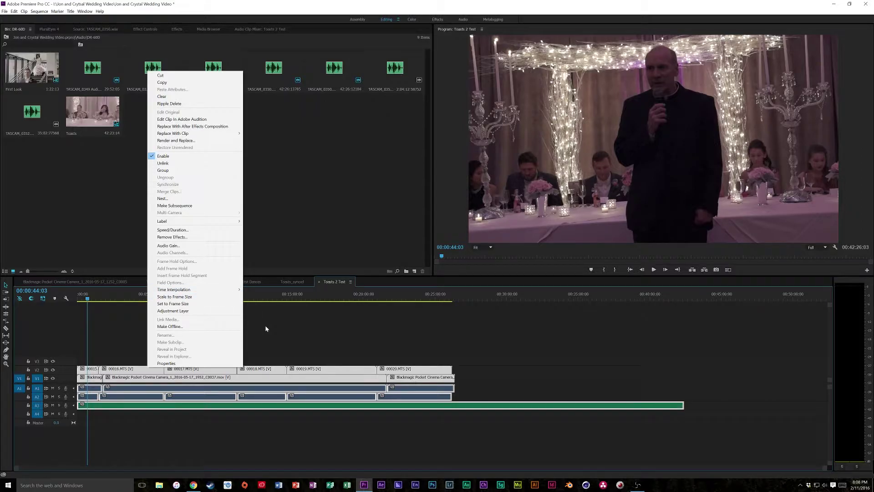
key("Escape")
Close Toasts 2 Test, scrub Toasts_synced to 00:12:25:06, and bring back the PluralEyes 4 panel
left_click(14, 11)
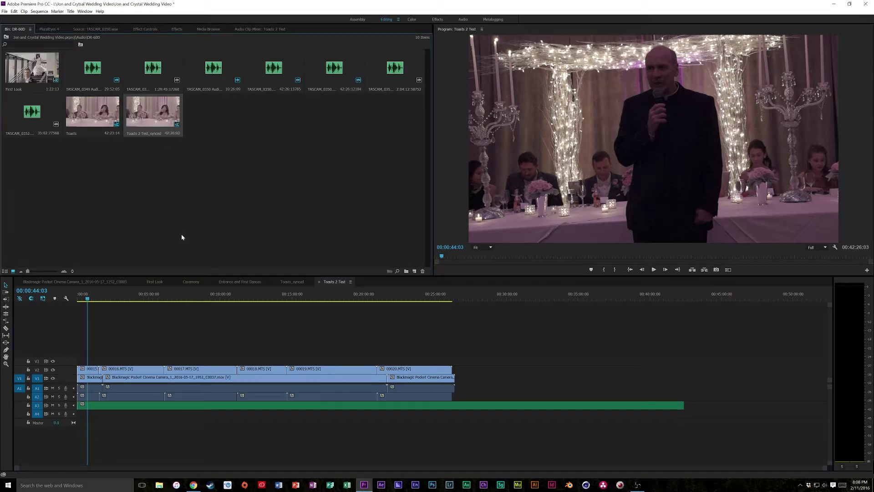
left_click(319, 282)
mouse_move(332, 296)
left_mouse_down()
mouse_move(429, 296)
mouse_move(329, 296)
left_mouse_up()
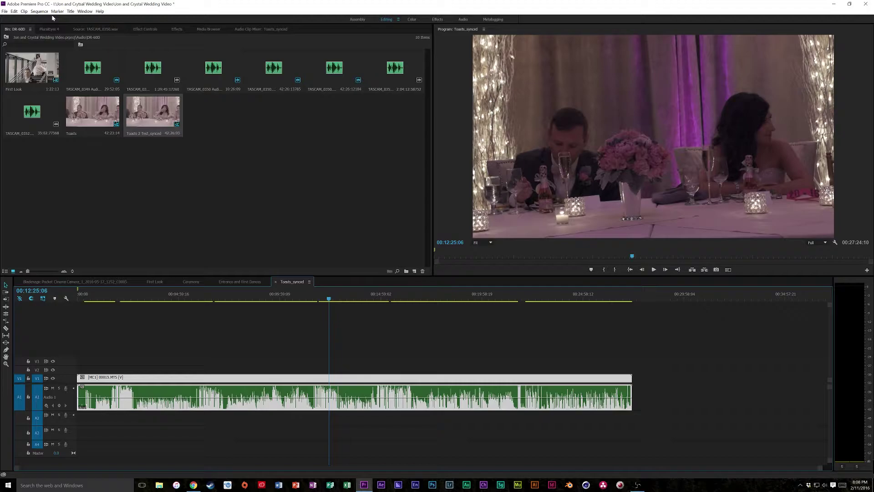
left_click(48, 29)
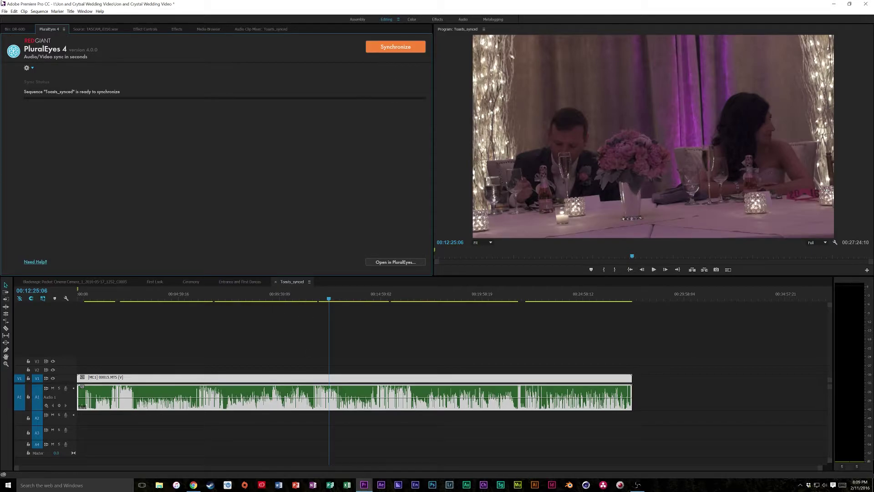
Create a new sequence named 'Test Sync'
left_click(4, 11)
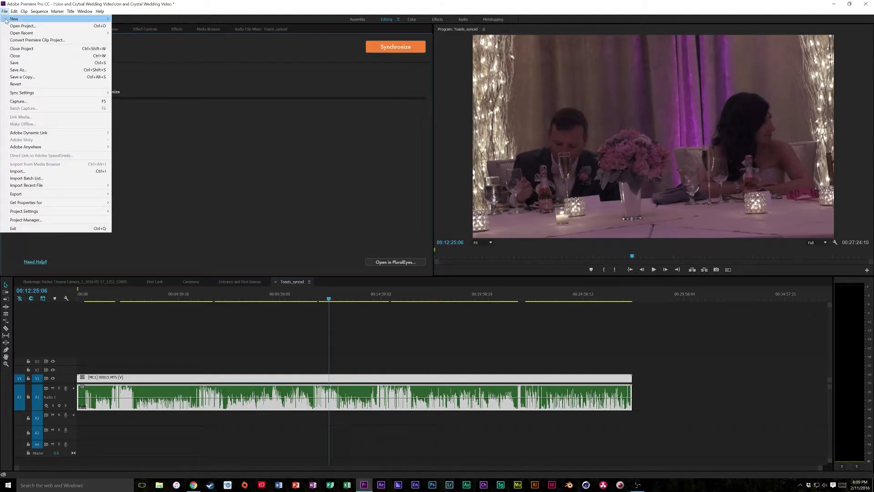
mouse_move(6, 20)
left_click(122, 25)
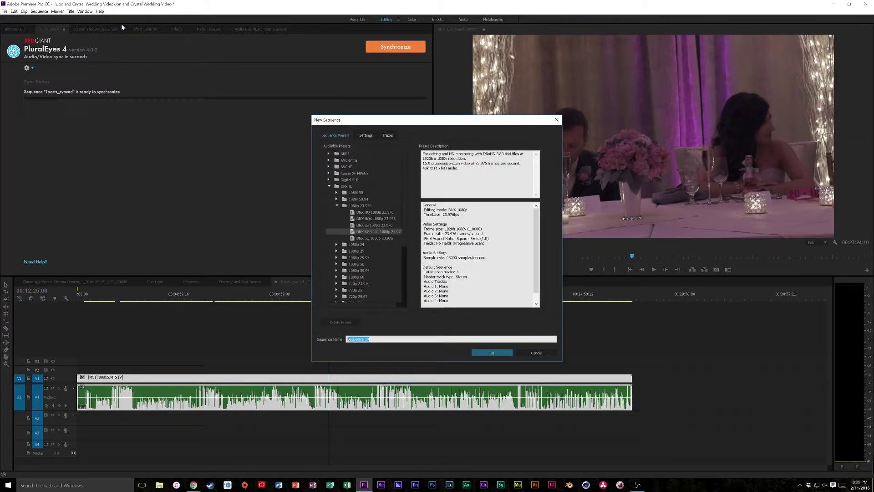
type("Test Sync")
key("Return")
Browse the DR-60D bin, select TASCAM_0349, and return to the project's top-level bin
left_click(17, 29)
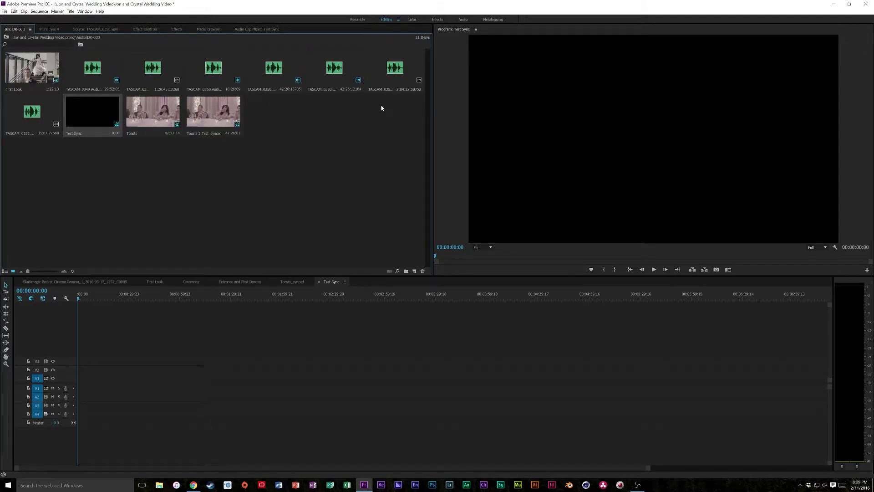
left_click(111, 77)
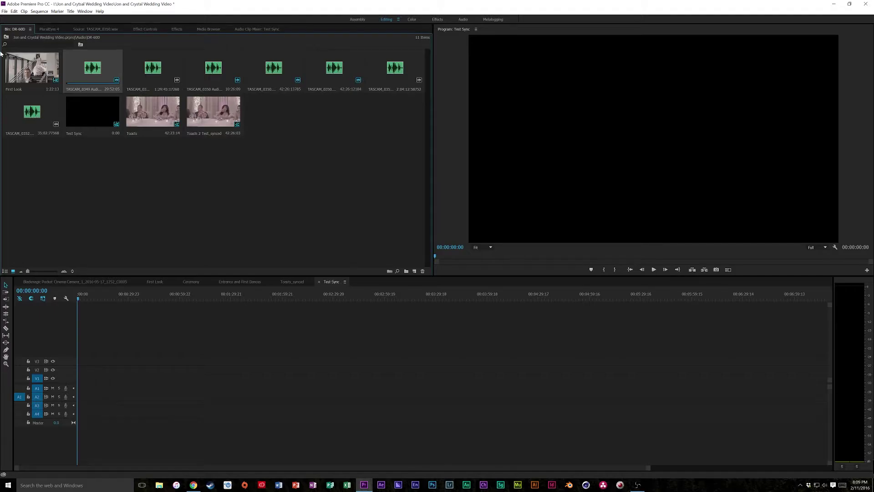
left_click(7, 36)
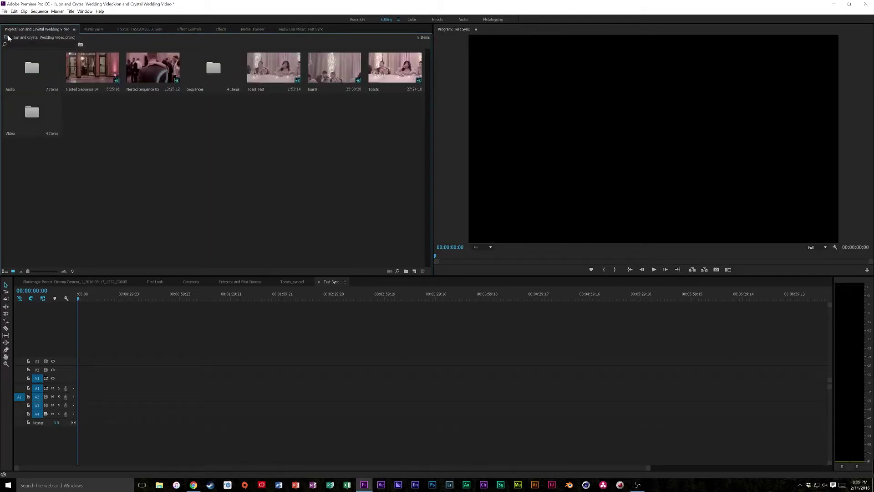
Add Sony A77 clips 00000 and 00002–00020.MTS to V1 of Test Sync
double_click(31, 112)
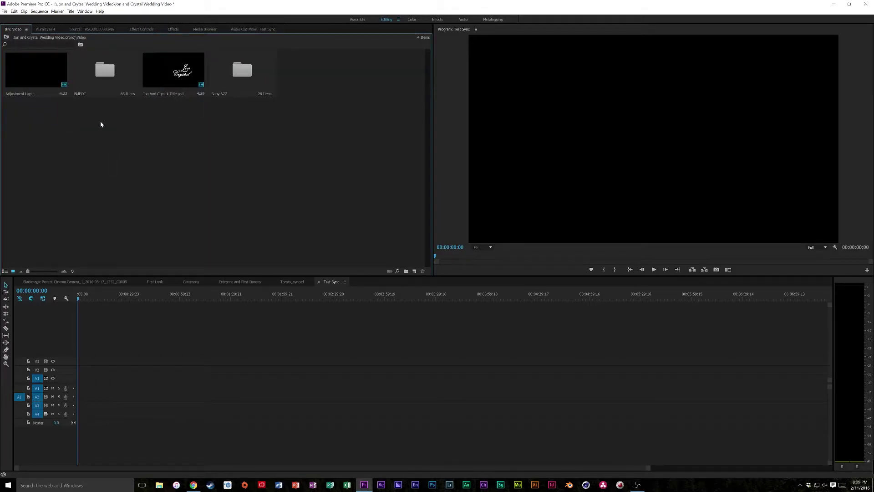
double_click(239, 85)
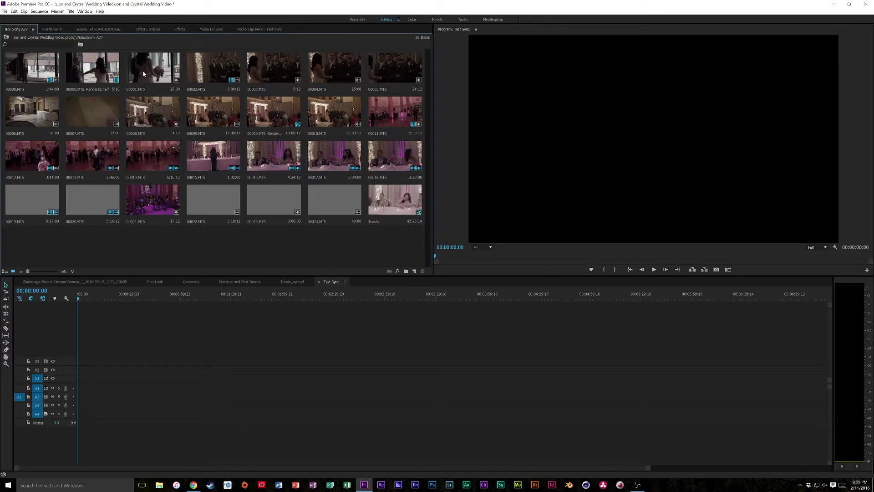
left_click(36, 72)
left_click_drag(105, 298, 104, 381)
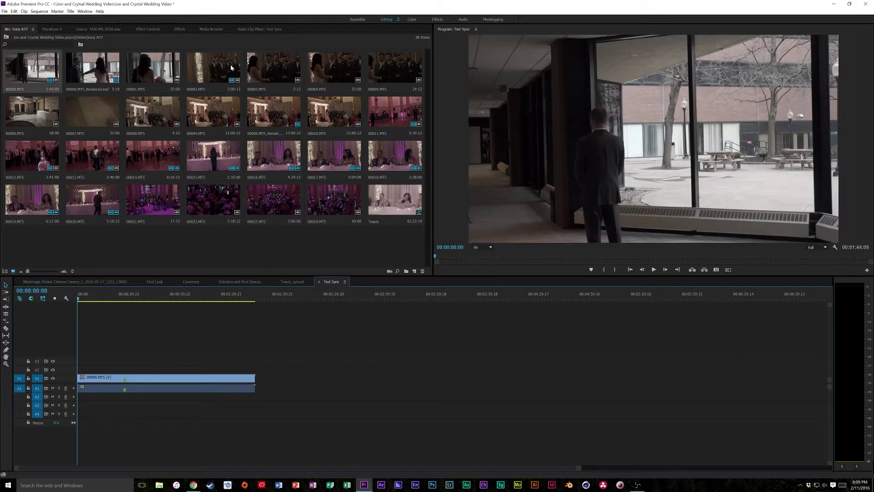
left_click(213, 68)
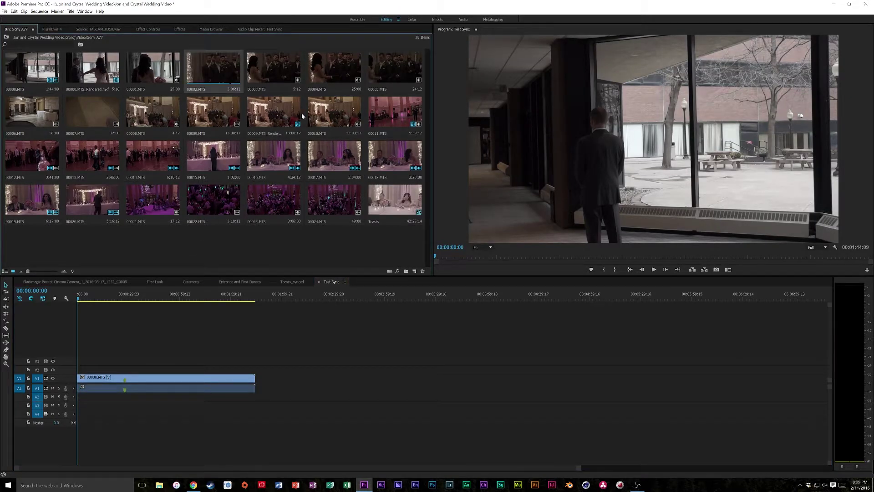
left_click(334, 111, "shift")
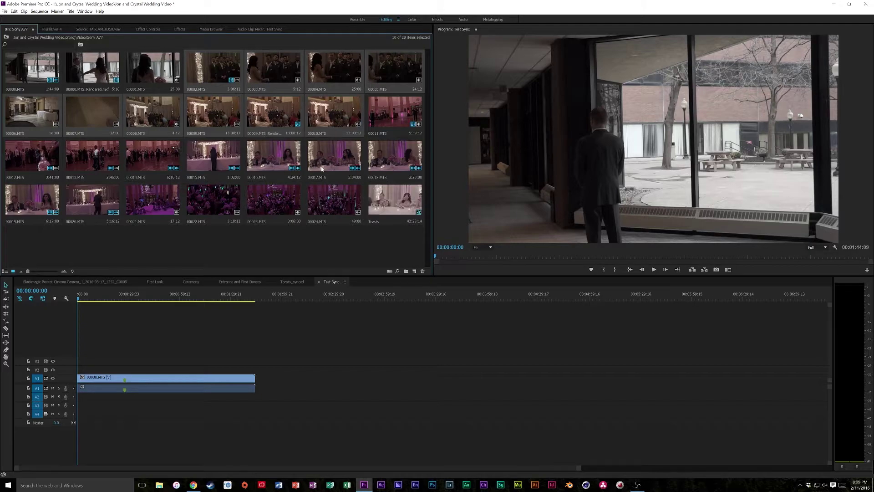
left_click(102, 203, "shift")
left_click_drag(102, 203, 256, 387)
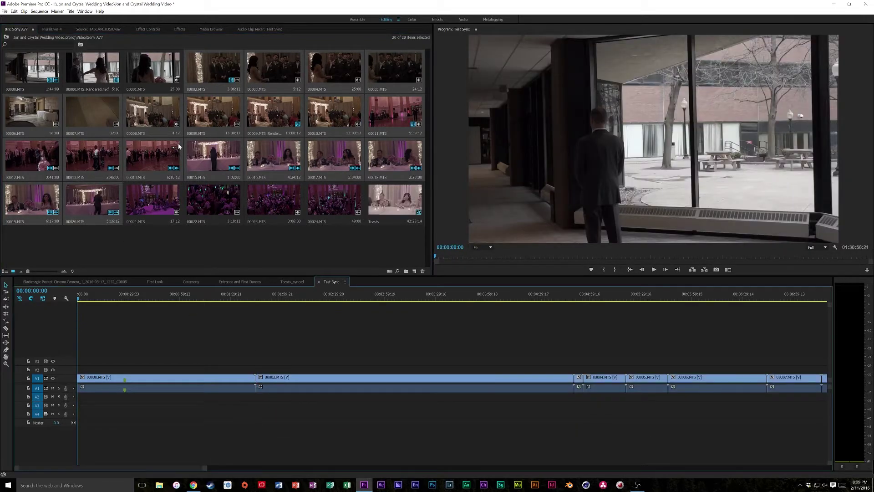
Place two Blackmagic BMPCC clips on track V2 from the start of the sequence
left_click(4, 37)
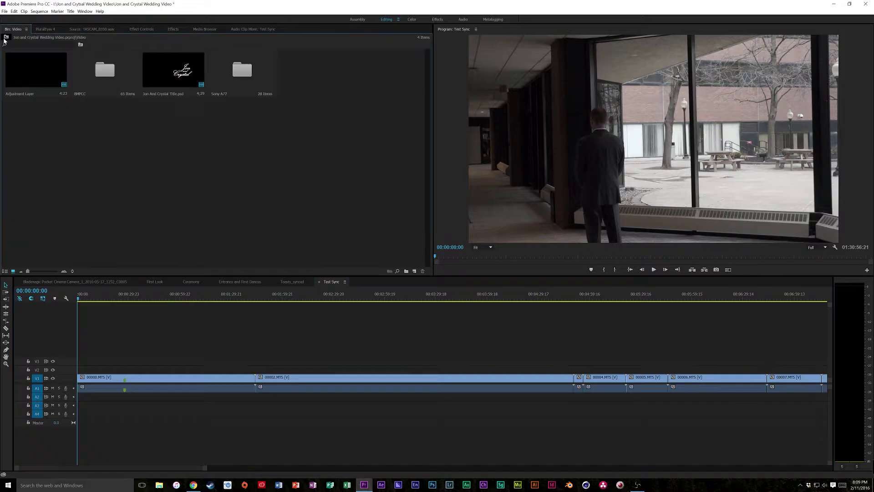
double_click(123, 88)
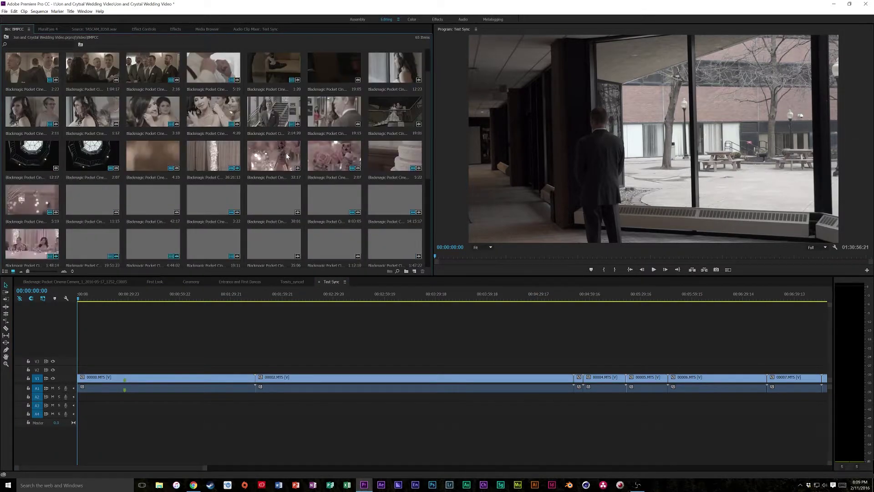
left_click(274, 112)
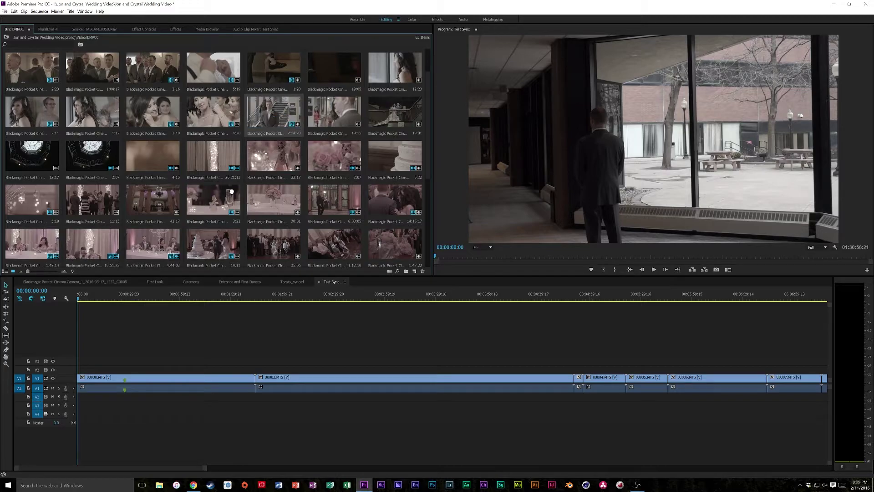
left_click_drag(231, 192, 80, 372)
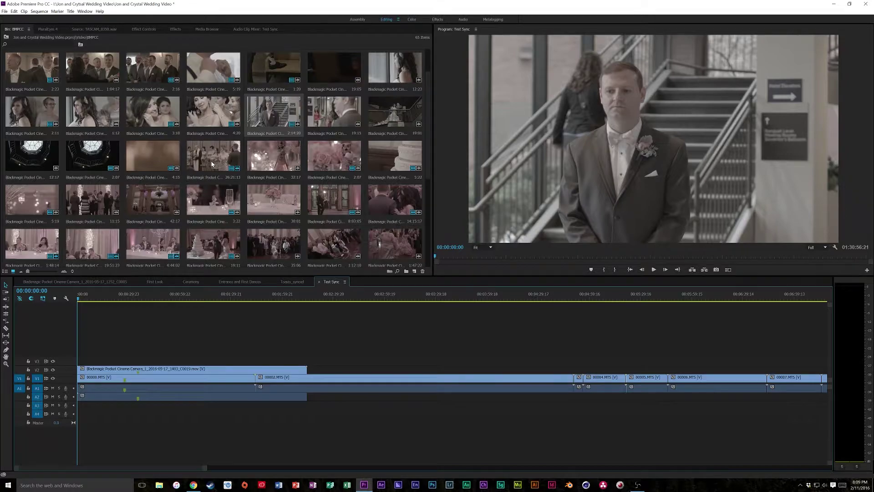
left_click_drag(204, 163, 318, 367)
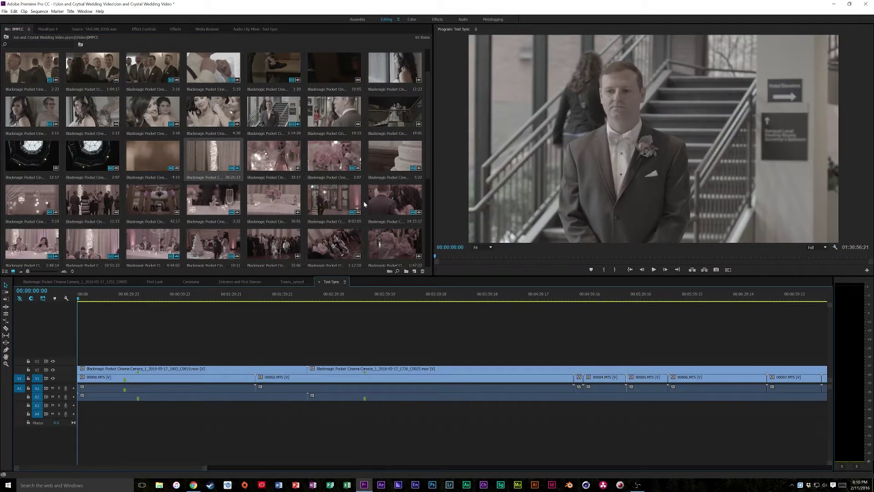
Add three more BMPCC clips, moving them from V4 down to V3 and their audio to A2
left_click(152, 244)
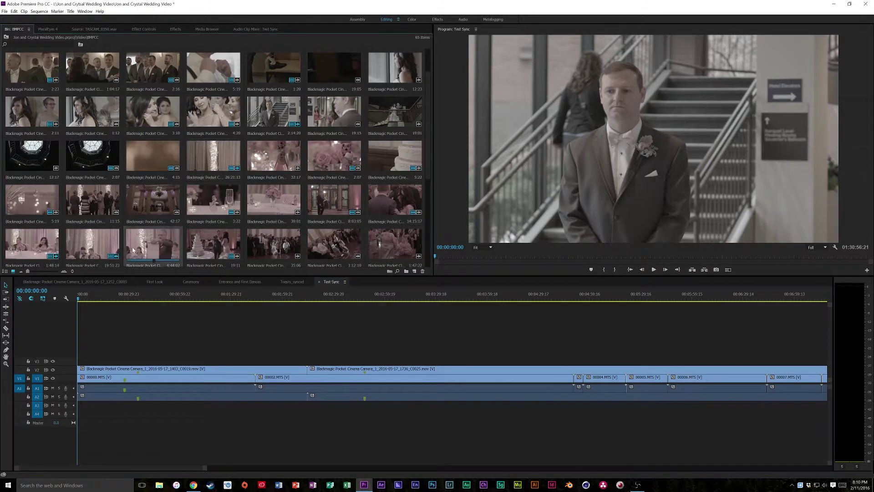
left_click(40, 245, "shift")
left_click_drag(40, 244, 495, 353)
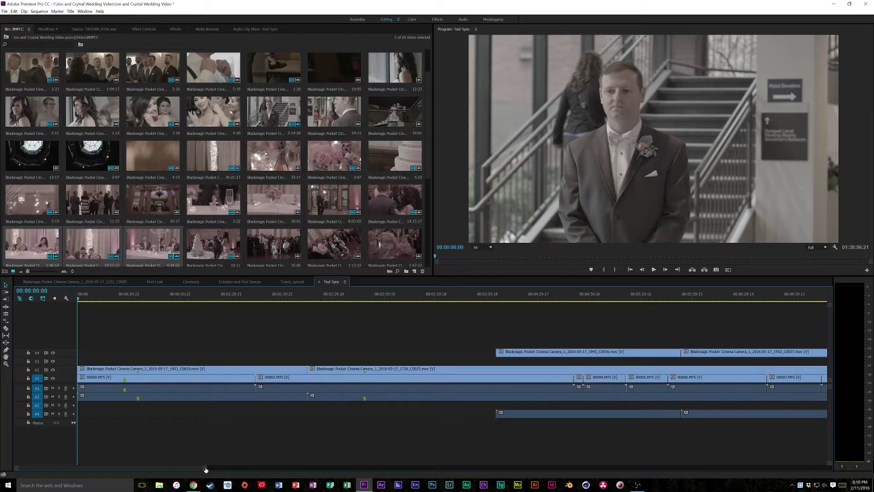
left_click_drag(203, 469, 637, 431)
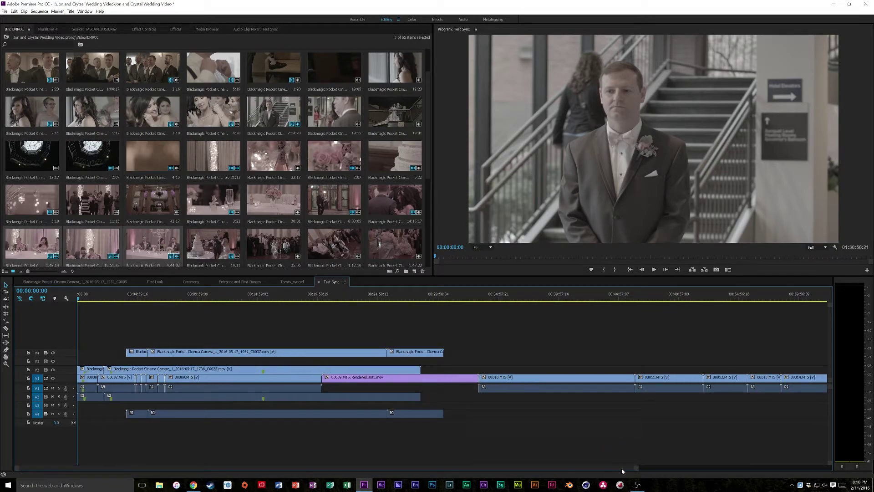
left_click_drag(637, 469, 501, 391)
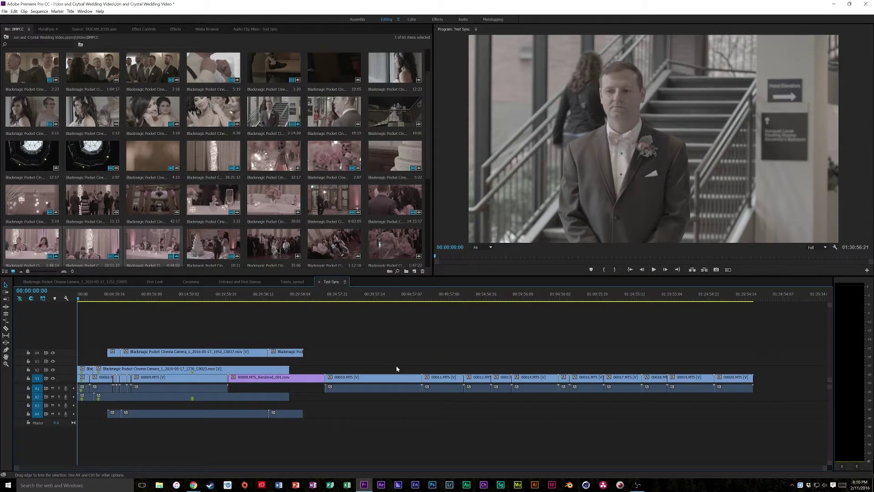
left_click(240, 353)
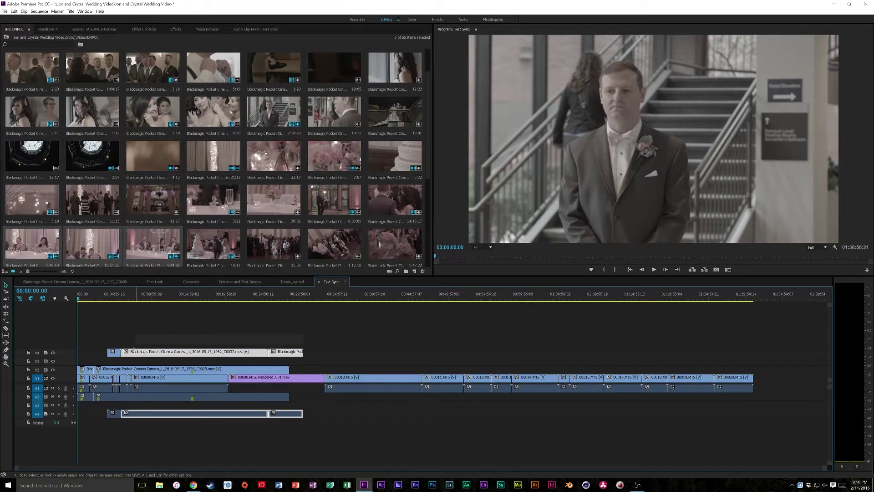
left_click_drag(144, 353, 331, 369)
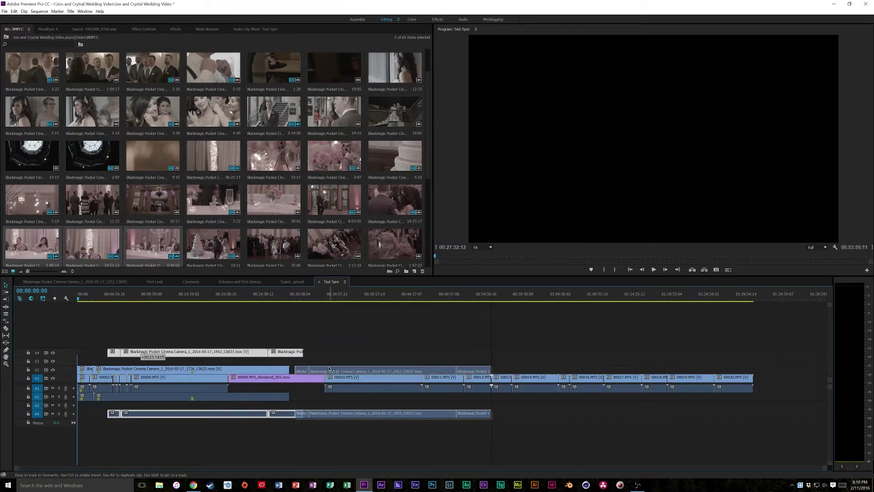
left_click_drag(310, 418, 317, 398)
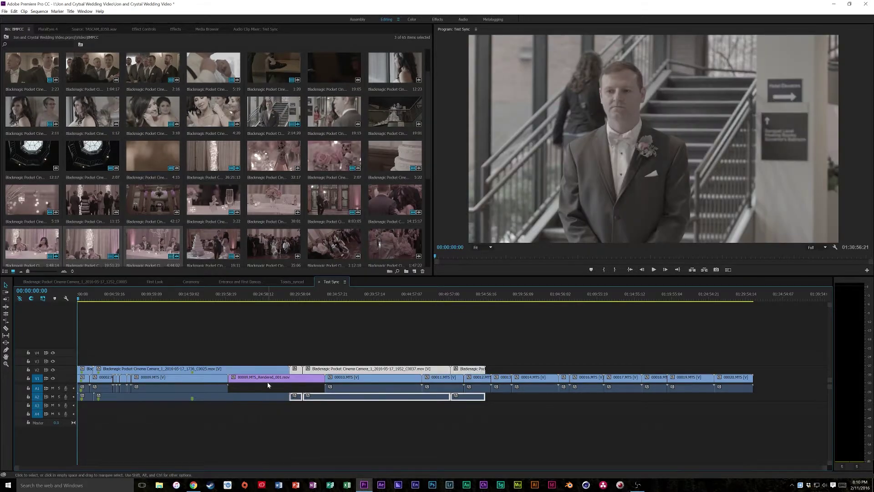
Delete 00009.MTS_Rendered_001.mov from V1 and return to the project's top-level bin
left_click(267, 382)
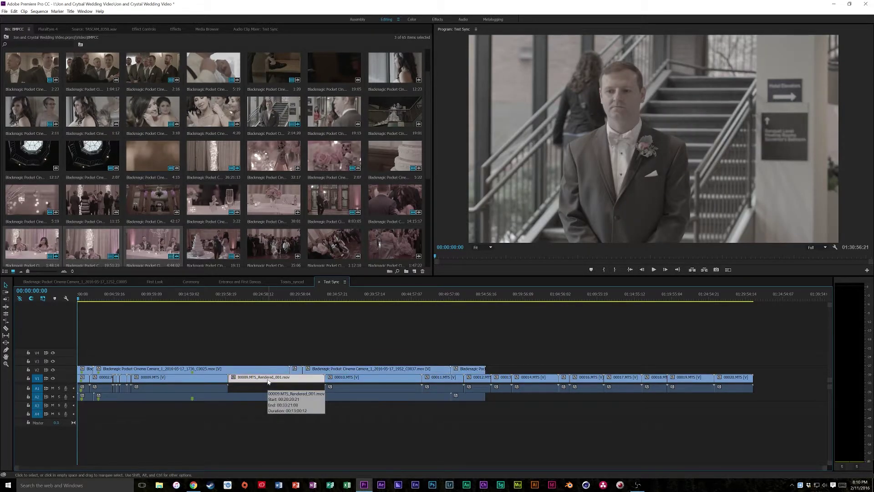
key("Delete")
scroll(223, 207, "down", 3)
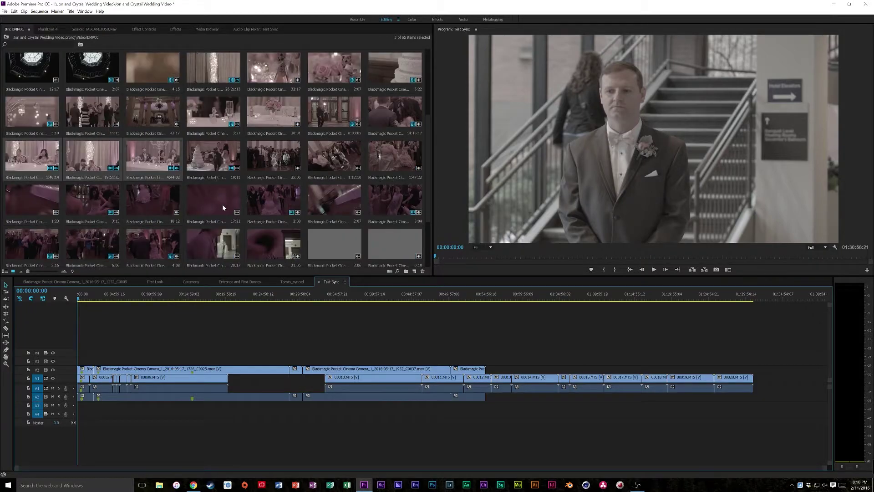
left_click(6, 37)
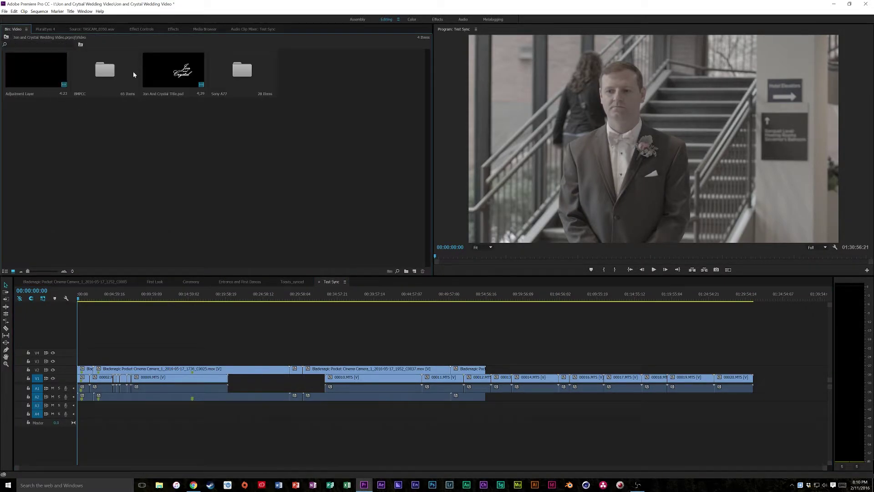
left_click(6, 36)
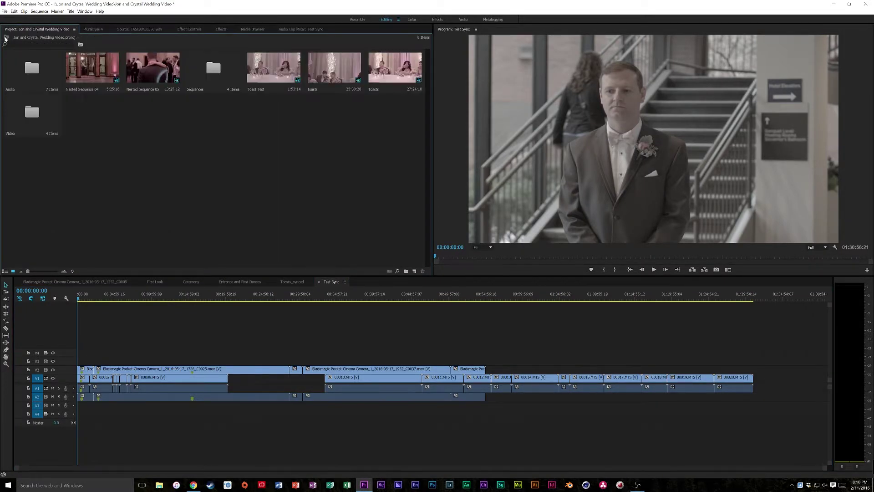
Add the H4N recording 080101-000.wav to audio track A3 and preview its waveform
double_click(26, 76)
double_click(152, 75)
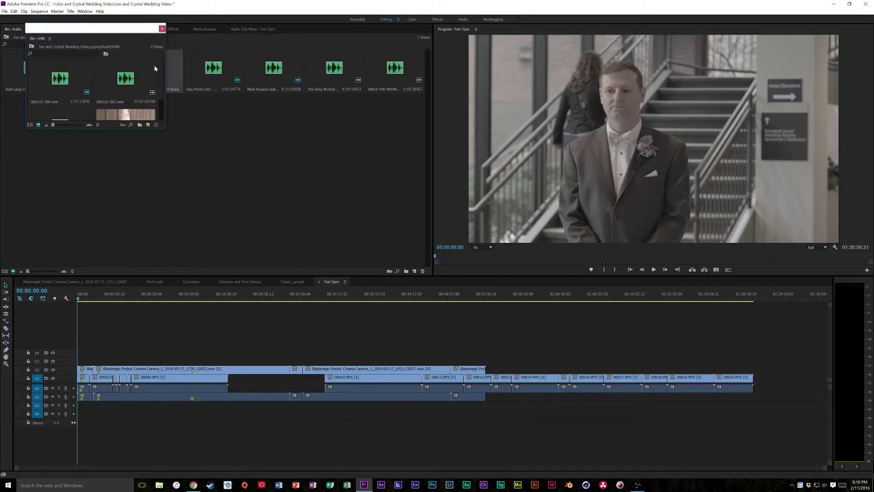
left_click(162, 29)
double_click(152, 72, "ctrl")
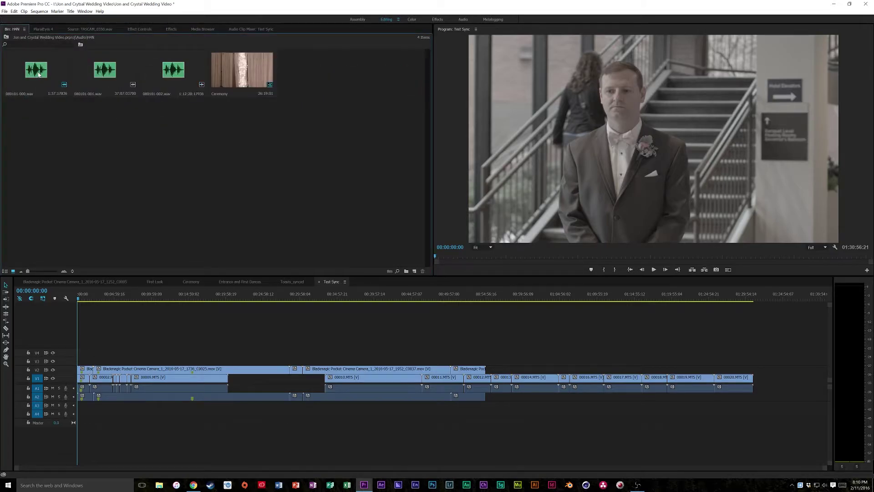
left_click_drag(38, 74, 81, 409)
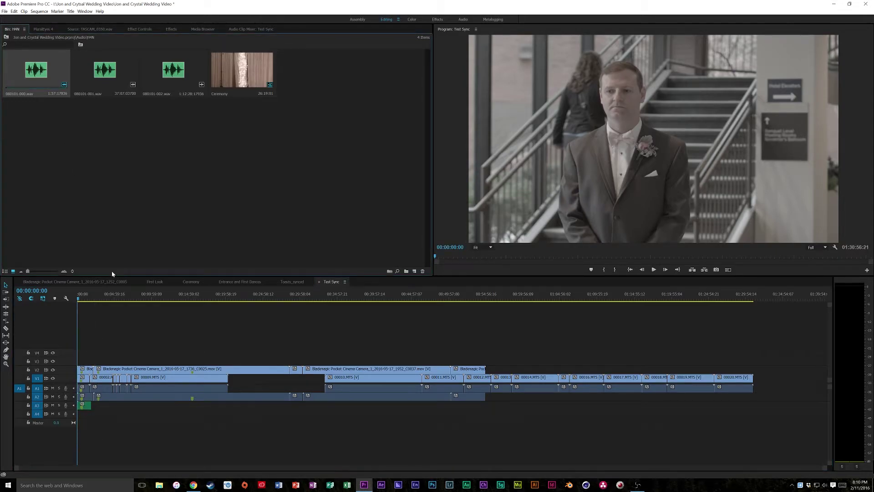
double_click(56, 69)
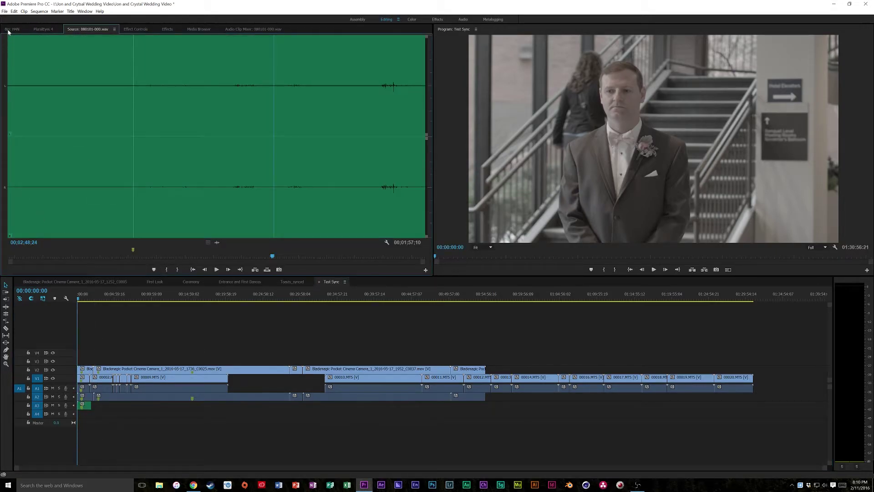
left_click(11, 29)
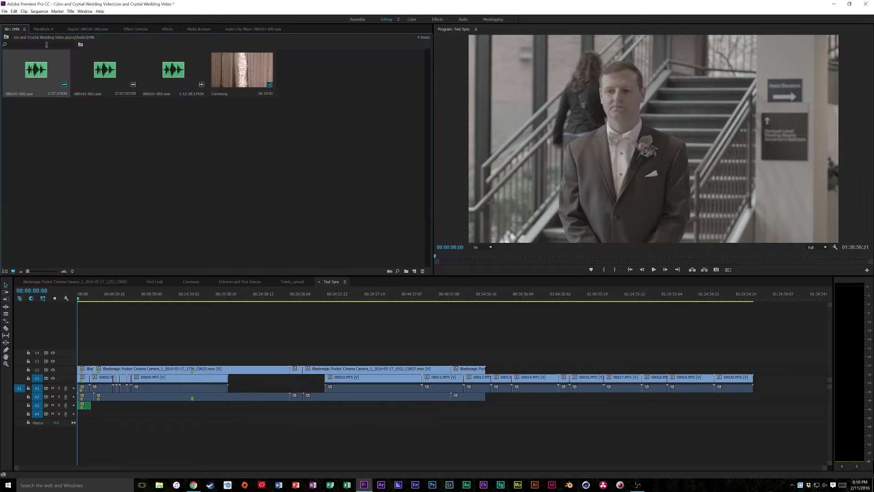
Add five TASCAM DR-60D recordings to track A3, fit the sequence, and show PluralEyes 4
left_click(7, 37)
double_click(92, 70)
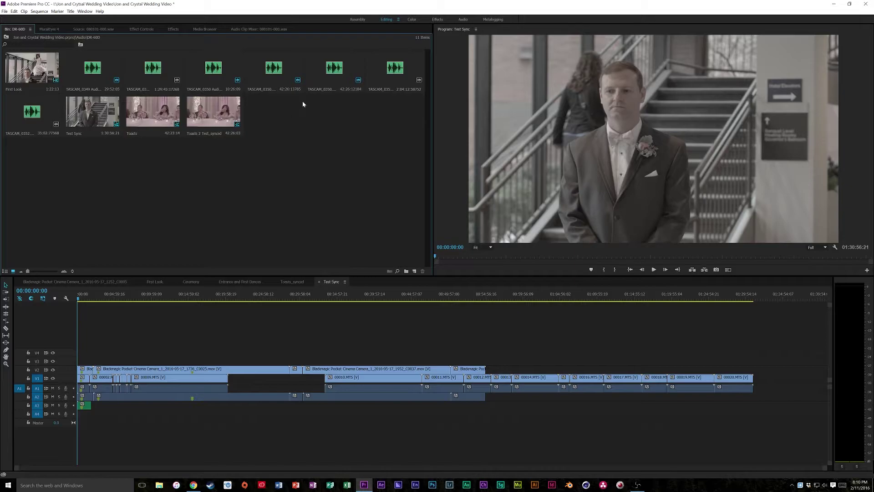
left_click(28, 129)
left_click(283, 73)
left_click(334, 74)
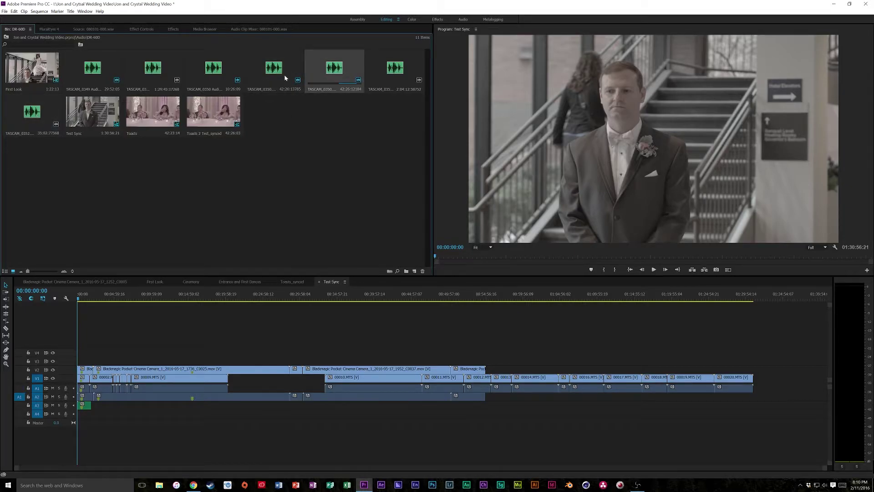
left_click(106, 75, "shift")
left_click_drag(110, 75, 95, 408)
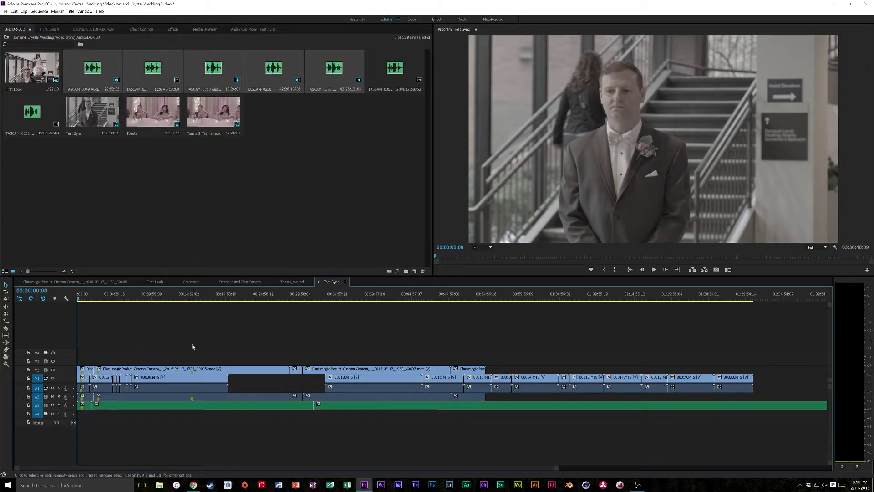
key("backslash")
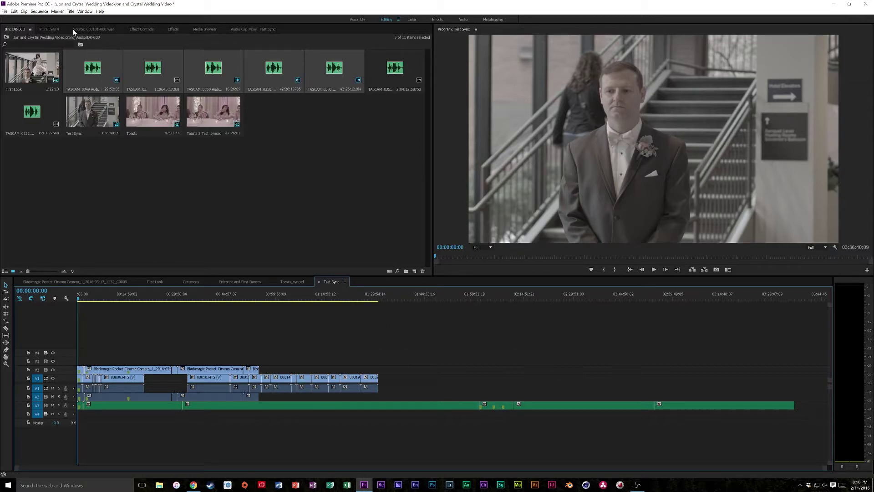
left_click(49, 29)
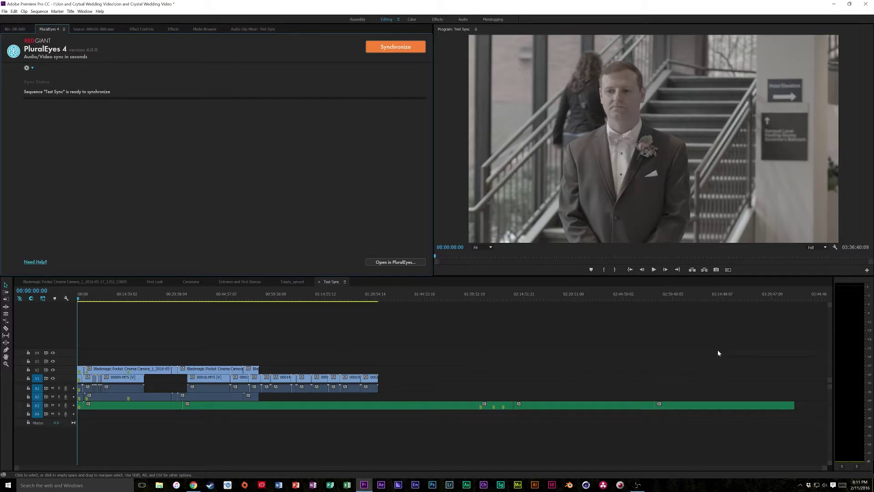
Turn on 'Move unsynchronized clips to the end' in PluralEyes and synchronize Test Sync
left_click_drag(742, 336, 76, 449)
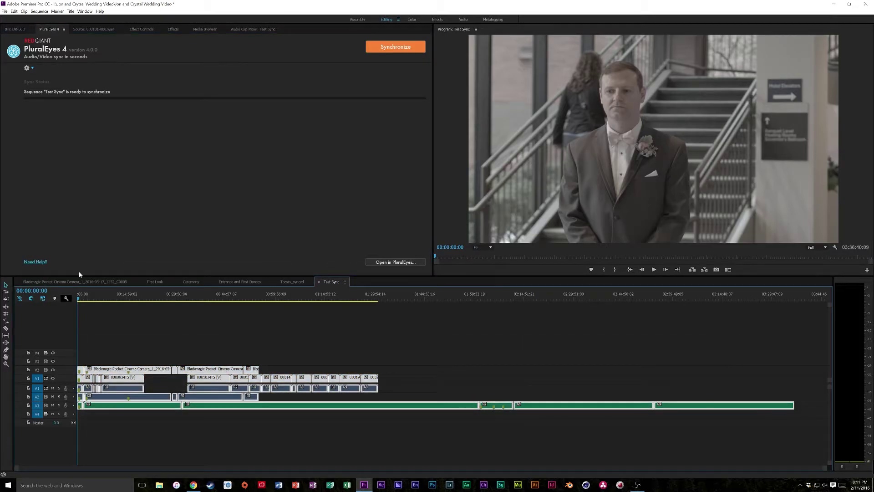
left_click(135, 347)
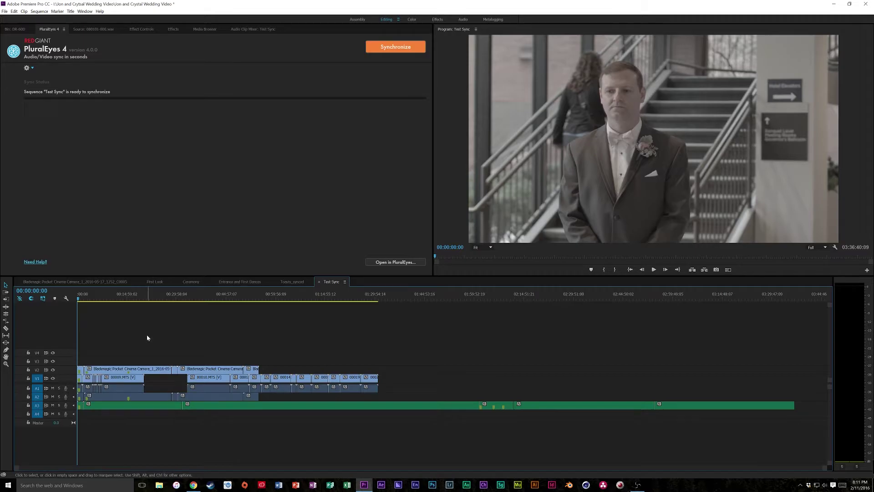
left_click(32, 68)
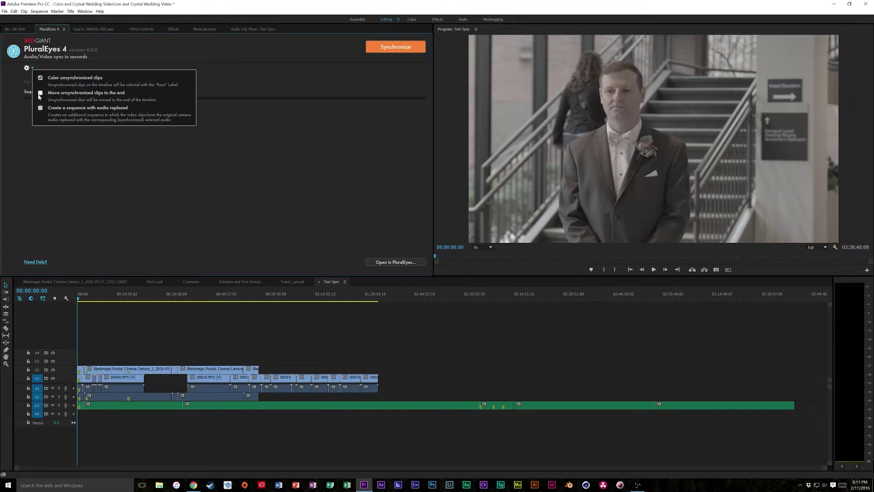
left_click(40, 93)
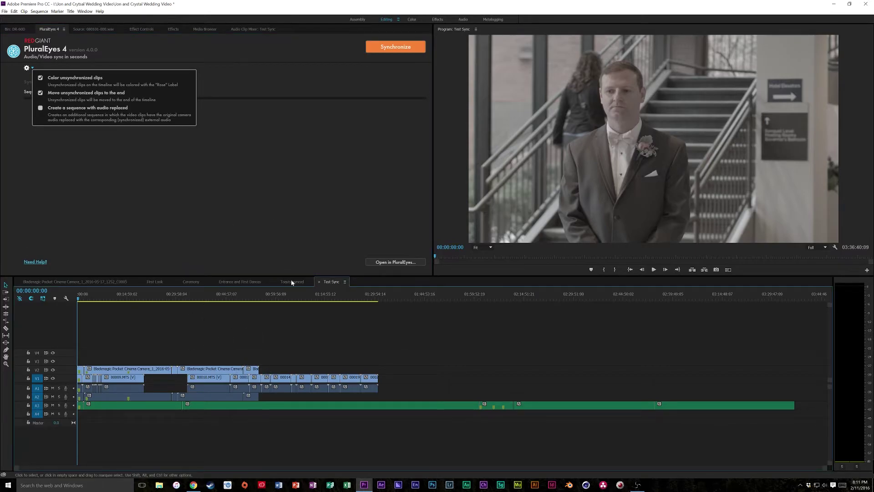
left_click(392, 48)
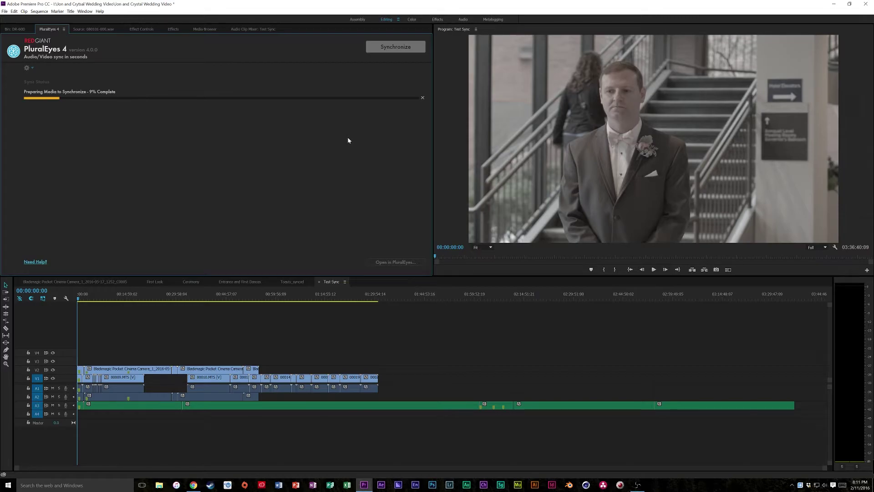
Dismiss a stray context menu while PluralEyes finishes creating Test Sync_synced
right_click(347, 139)
left_click(262, 303)
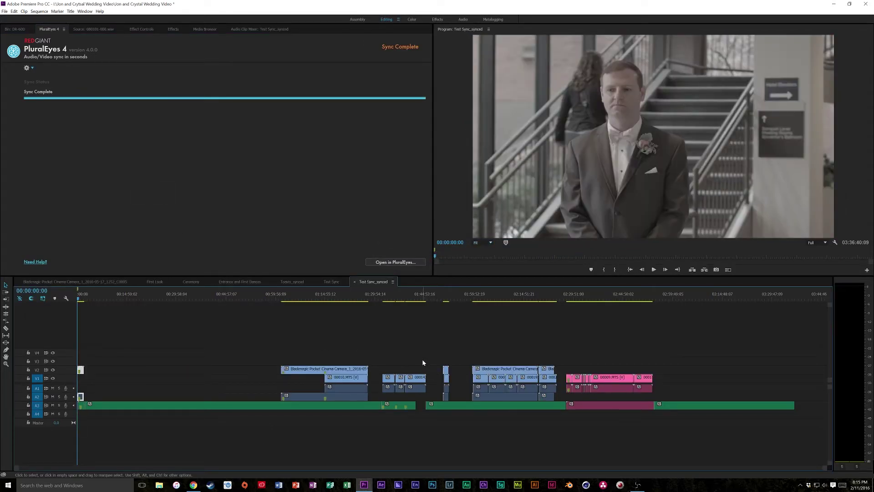
Play the synced ceremony footage, hiding and re-showing track V2 to check alignment
left_click(319, 297)
key("space")
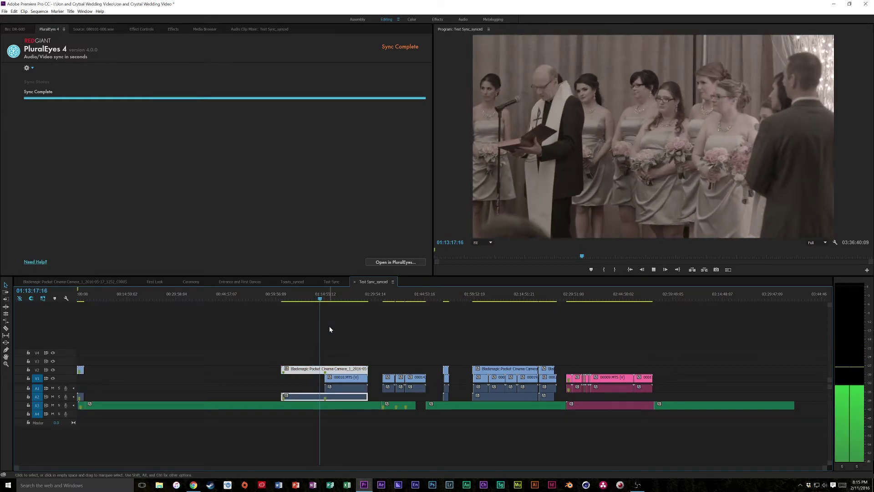
left_click(53, 370)
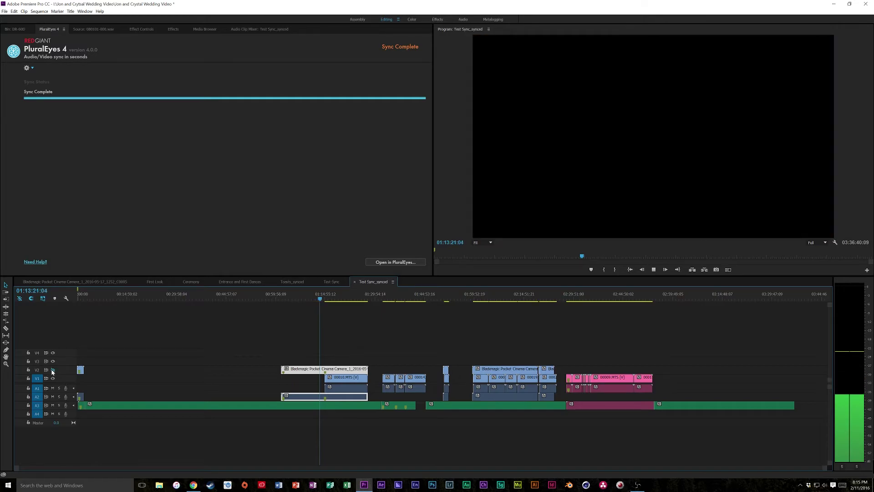
left_click(343, 297)
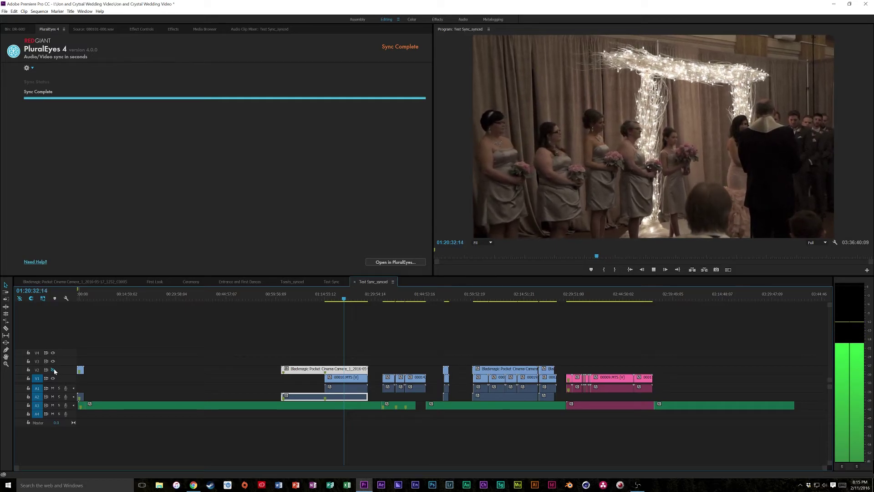
left_click(53, 370)
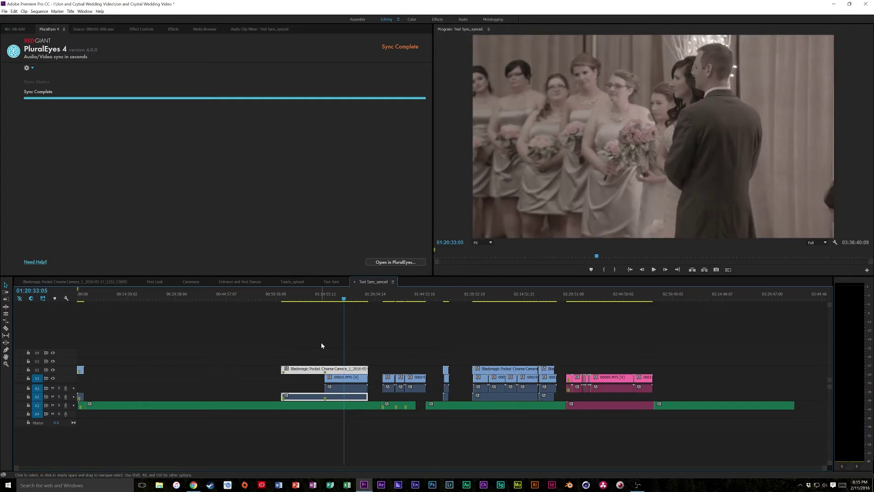
mouse_move(347, 300)
left_mouse_down()
mouse_move(357, 303)
mouse_move(347, 305)
left_mouse_up()
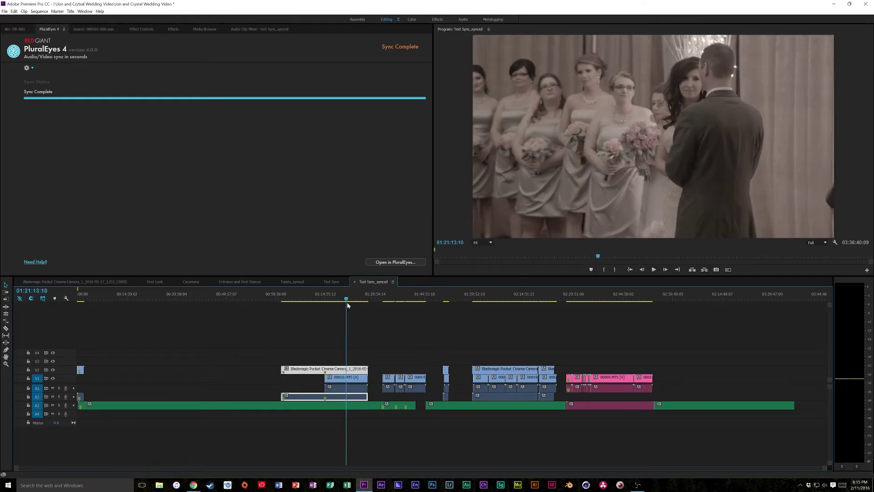
Review the first dance, priest speaking and bridesmaid toast footage for sync
left_click(387, 298)
left_click(389, 298)
key("space")
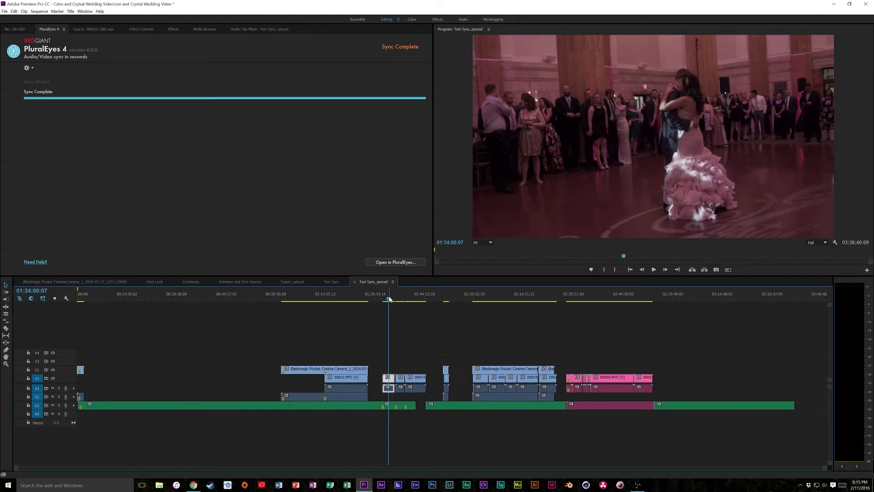
key("space")
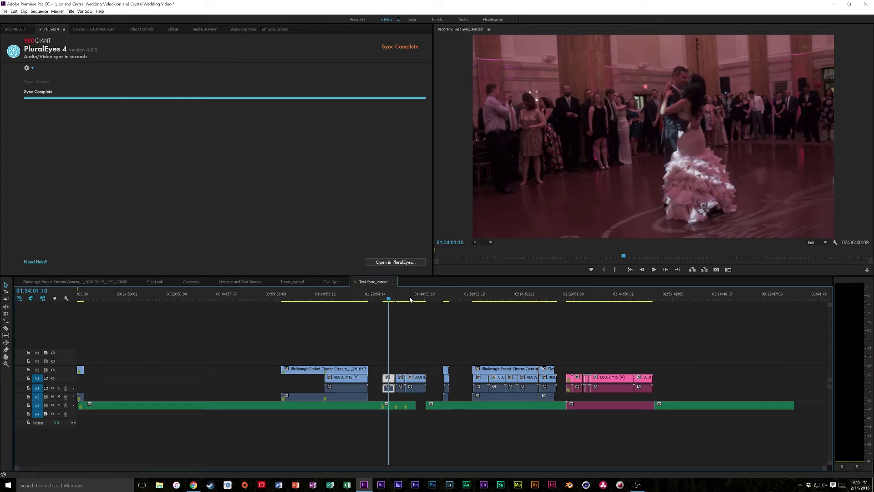
left_click(411, 299)
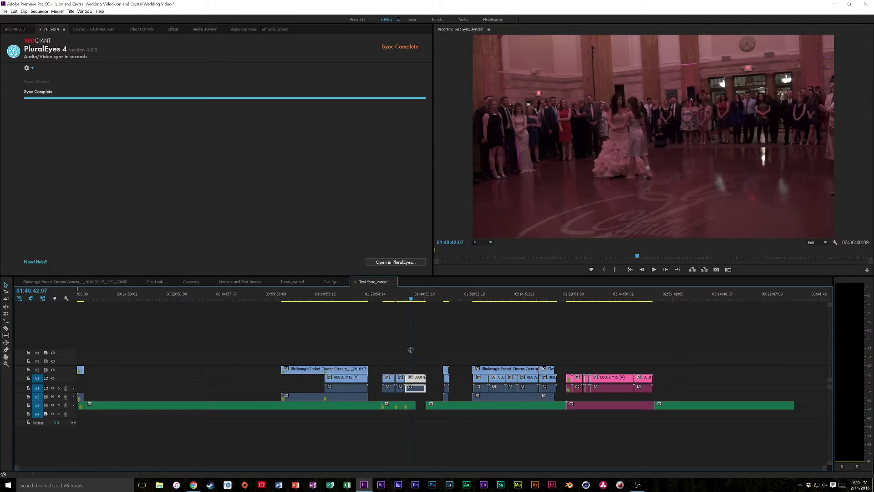
left_click(448, 299)
left_click(448, 299)
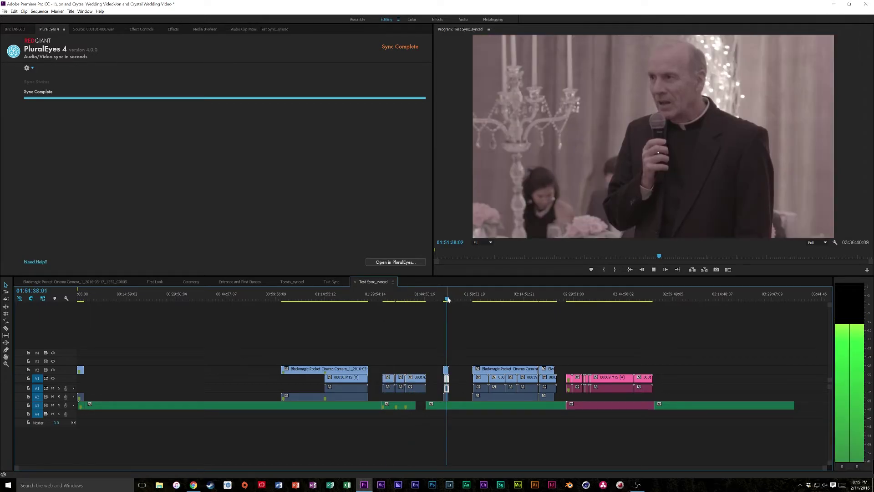
left_click(483, 298)
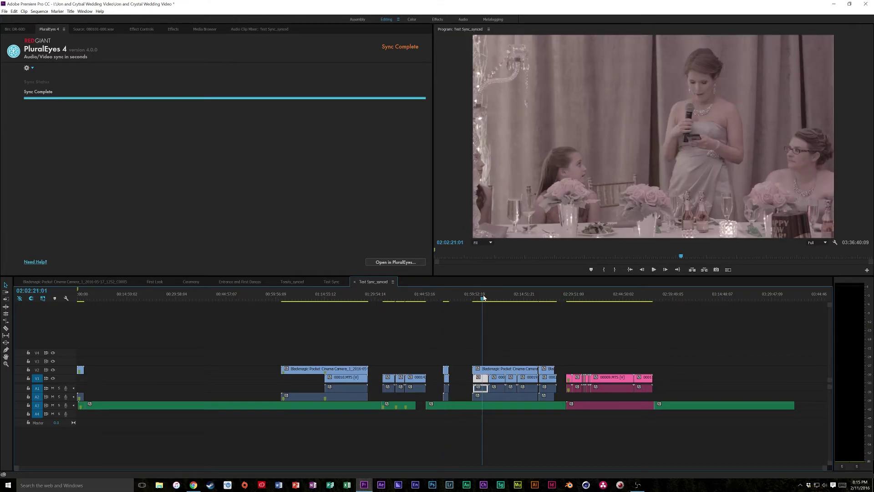
Select the pink unsynced clips and trailing audio at the sequence end and delete them
left_click_drag(585, 299, 610, 303)
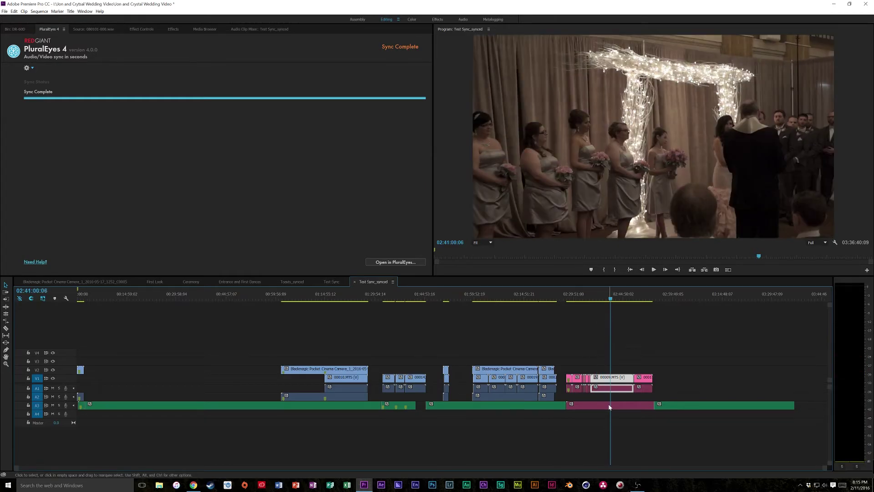
left_click_drag(757, 336, 572, 421)
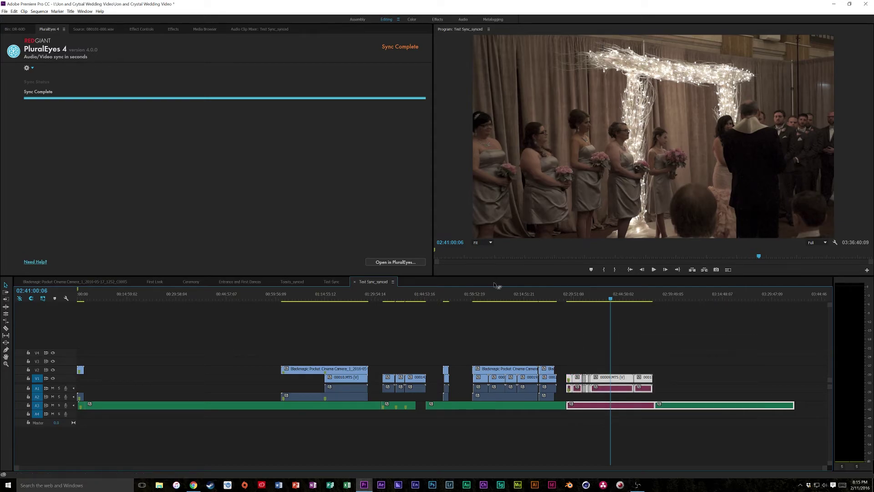
key("Delete")
left_click(500, 299)
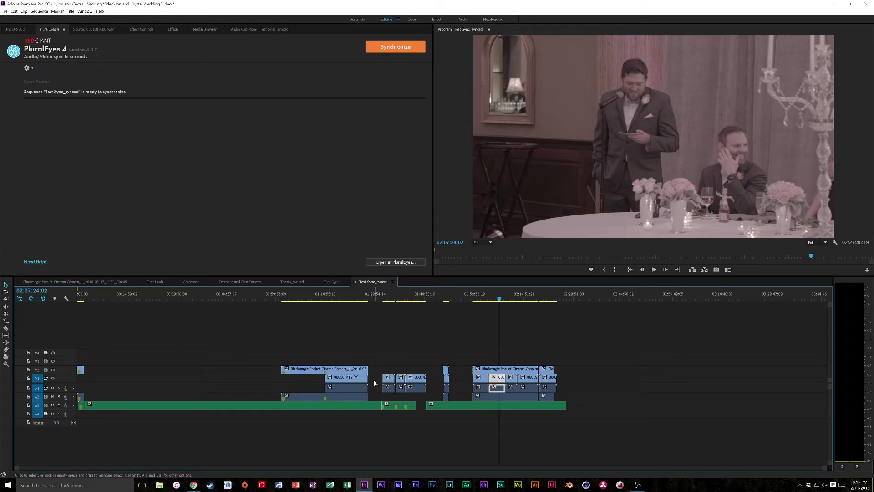
left_click(337, 299)
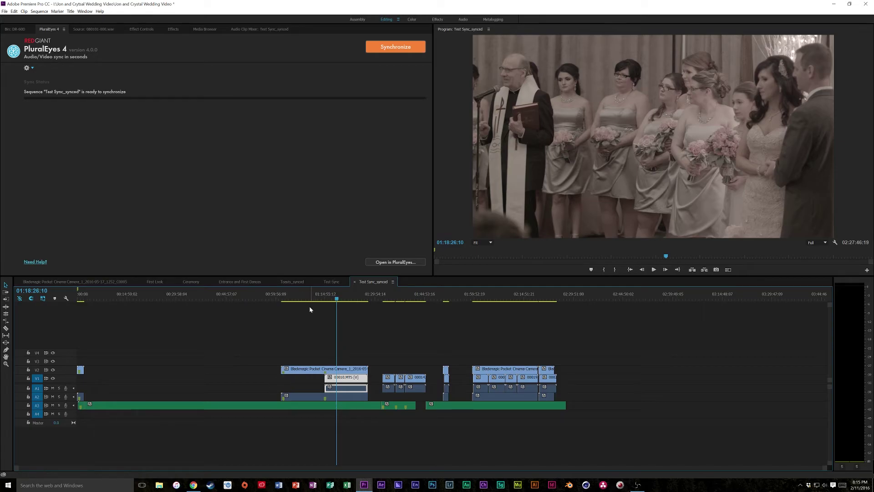
left_click(385, 299)
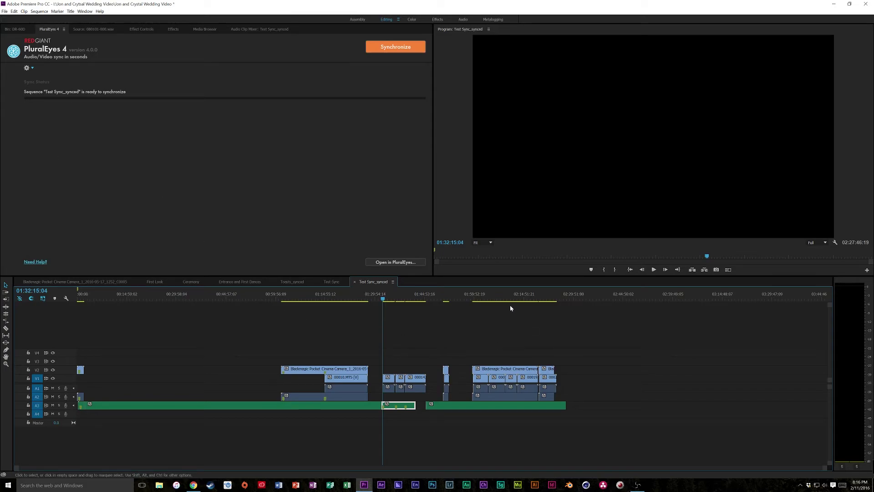
left_click(503, 297)
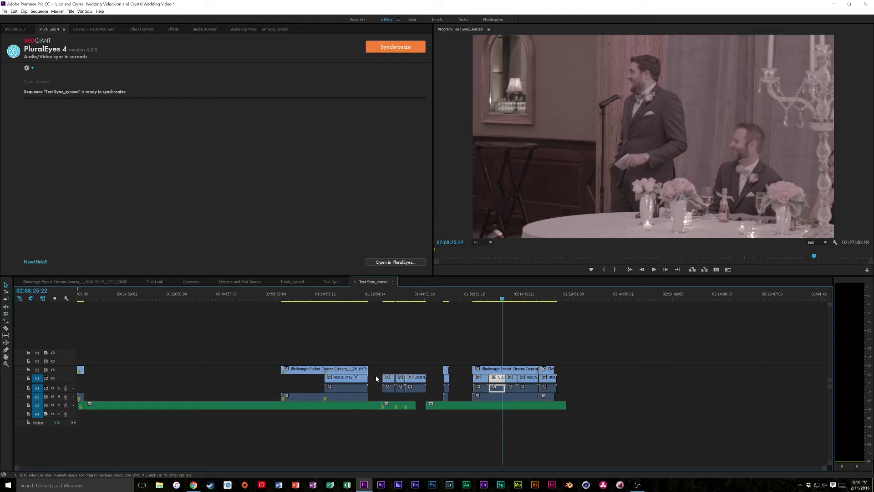
left_click(407, 296)
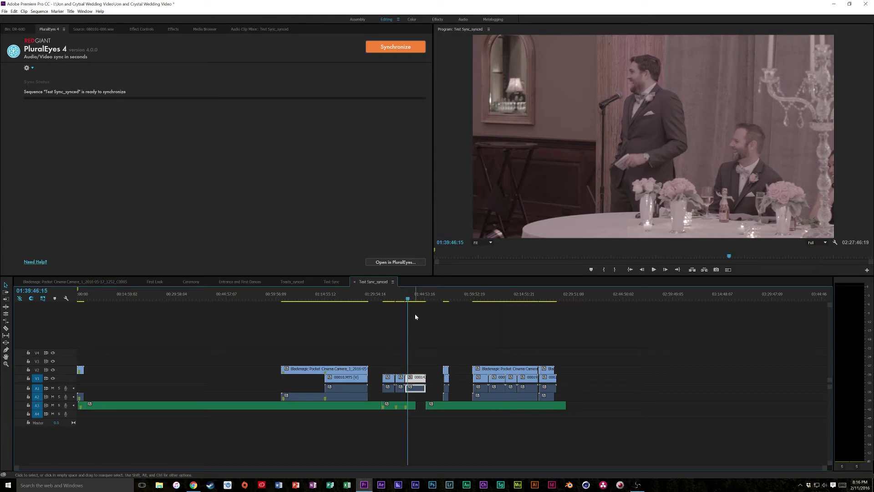
left_click(434, 298)
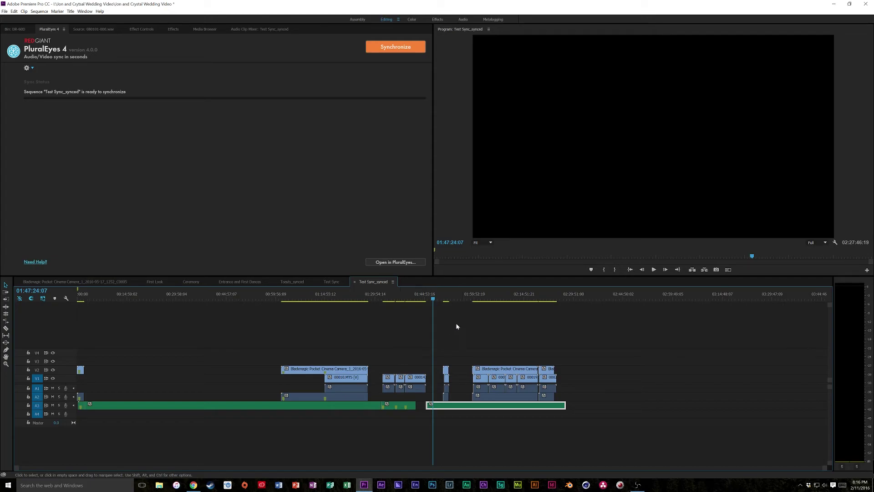
left_click(437, 295)
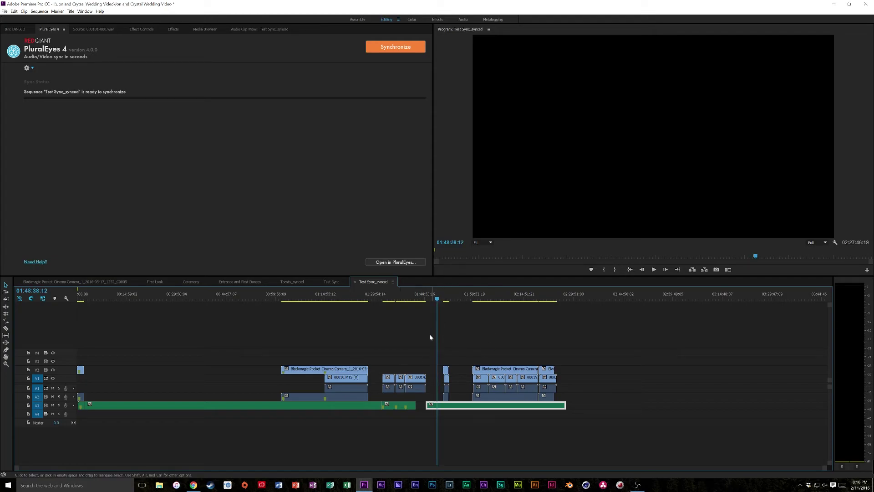